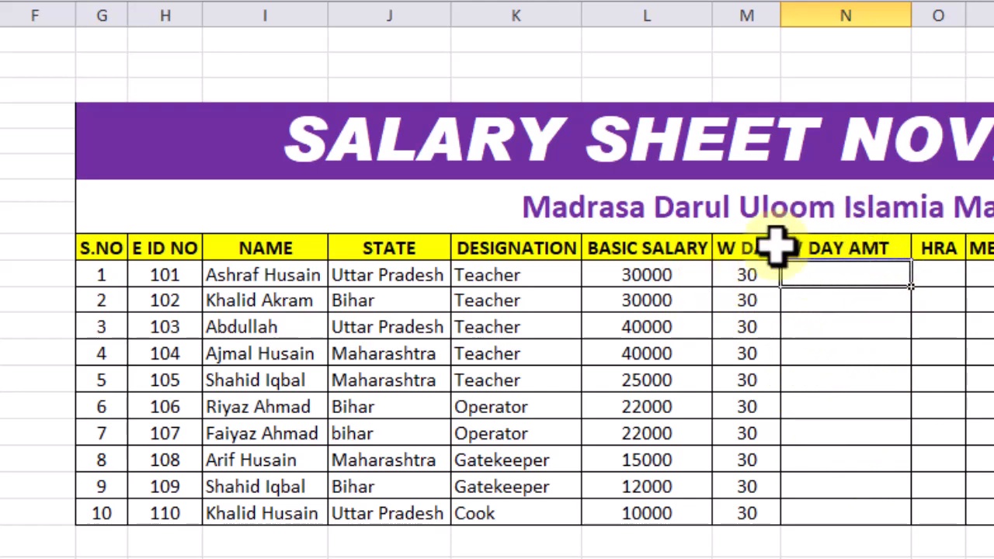
Calculate the first employee's W DAY AMT in cell N10 with the formula =L10*M10/30
{"action": "left_click", "coordinate": [734, 276]}
{"action": "left_click", "coordinate": [668, 276]}
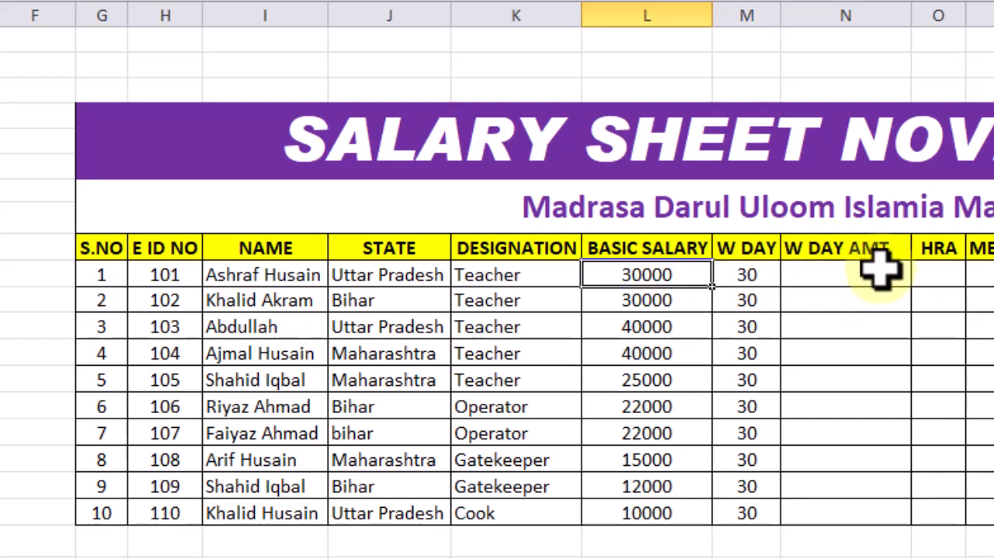
{"action": "left_click", "coordinate": [845, 269]}
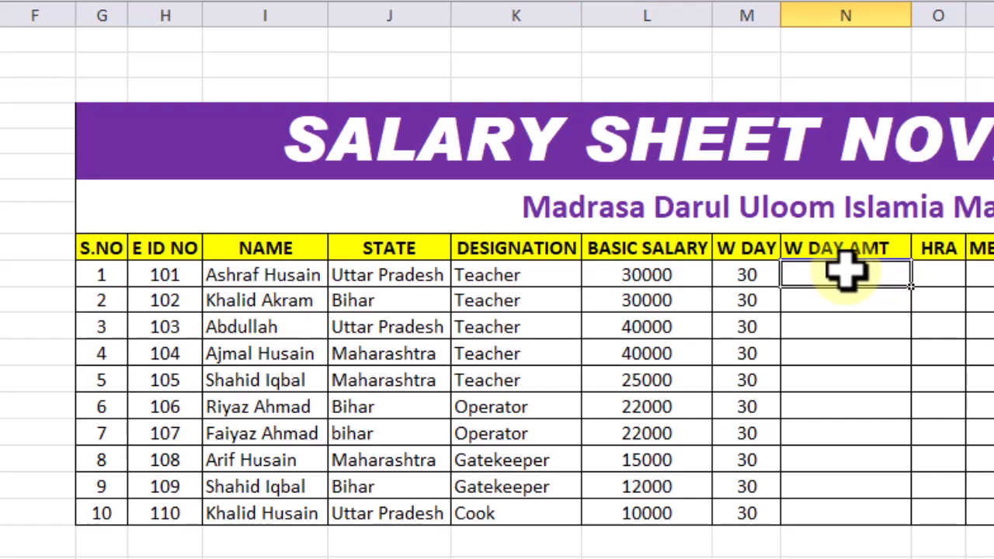
{"action": "type", "text": "="}
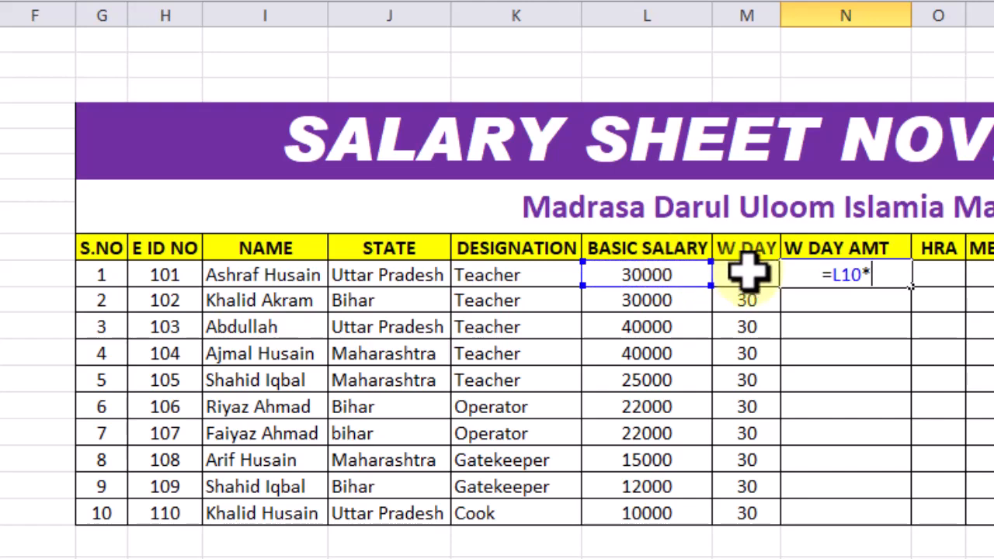
{"action": "left_click", "coordinate": [747, 271]}
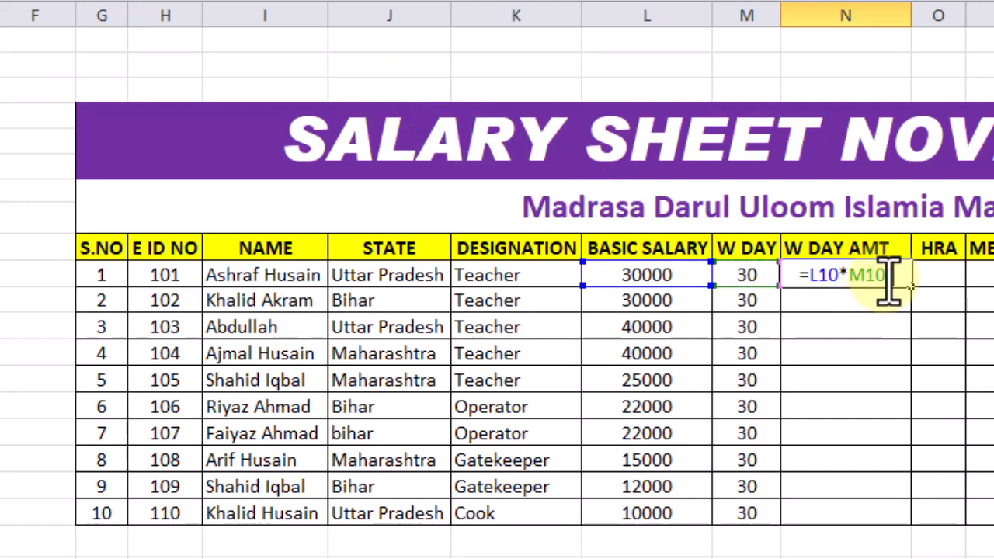
{"action": "type", "text": "/30"}
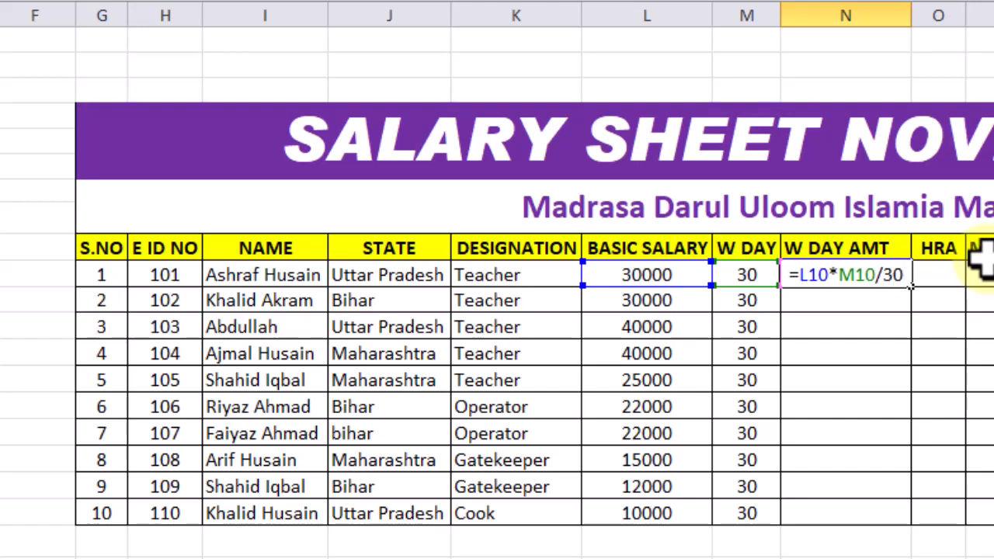
{"action": "key", "text": "Return"}
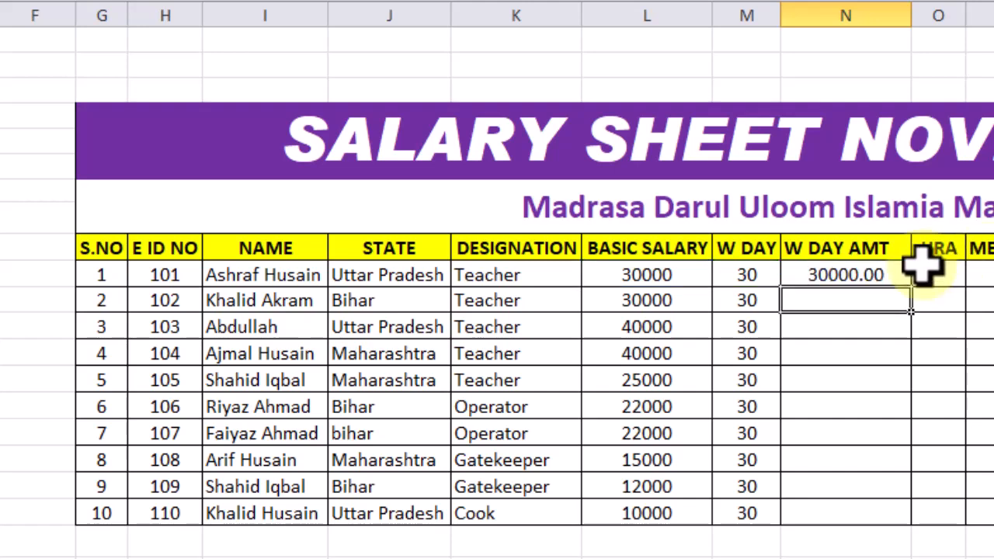
Review the W DAY AMT formula in N10 and fill it down for all remaining employees
{"action": "double_click", "coordinate": [884, 274]}
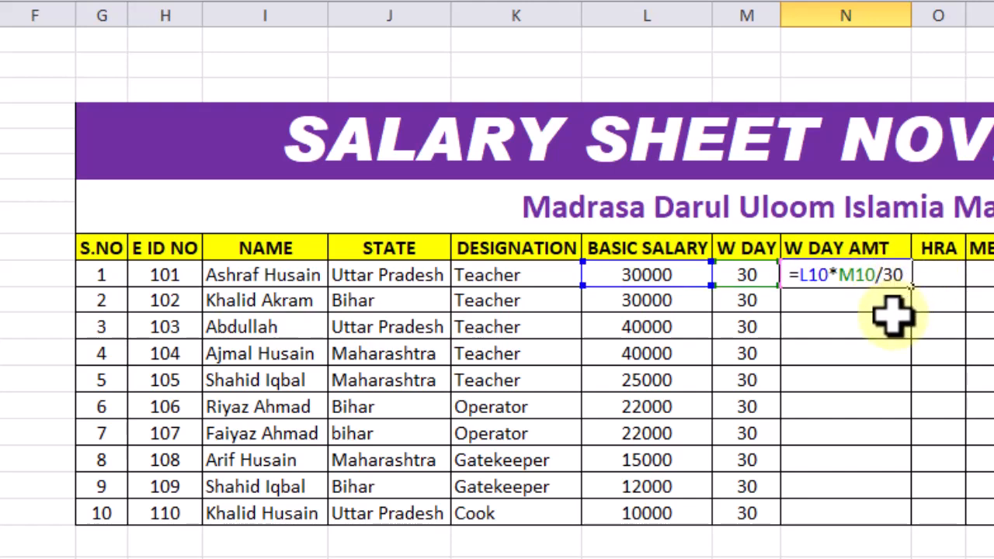
{"action": "key", "text": "ctrl+Return"}
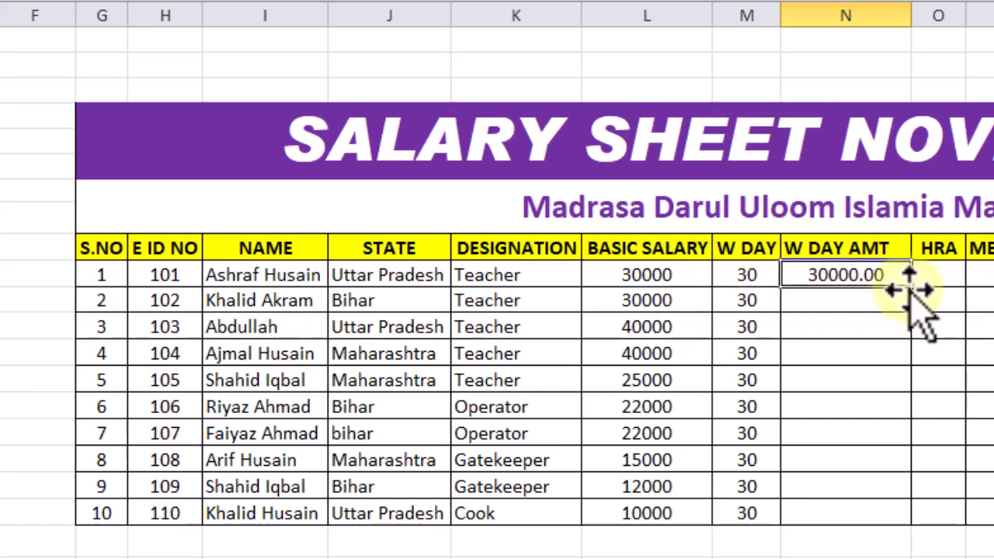
{"action": "double_click", "coordinate": [911, 288]}
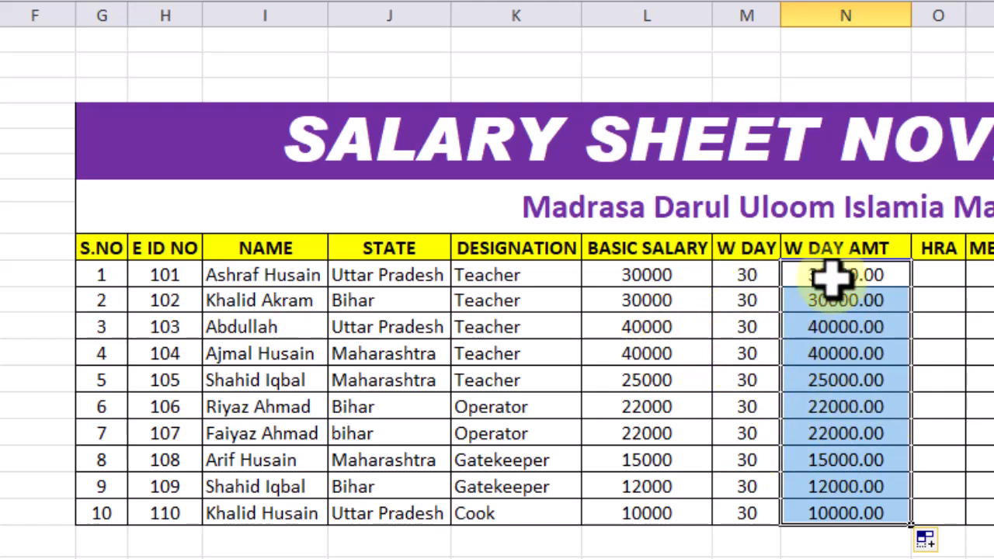
Set the W DAY value for the employee with serial number 2 to 25
{"action": "left_click", "coordinate": [603, 302]}
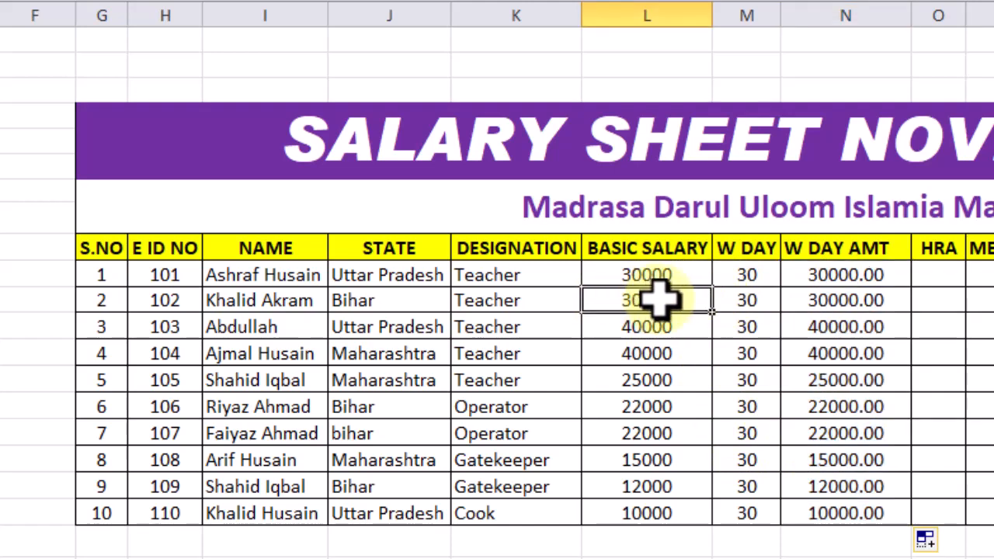
{"action": "left_click", "coordinate": [755, 302]}
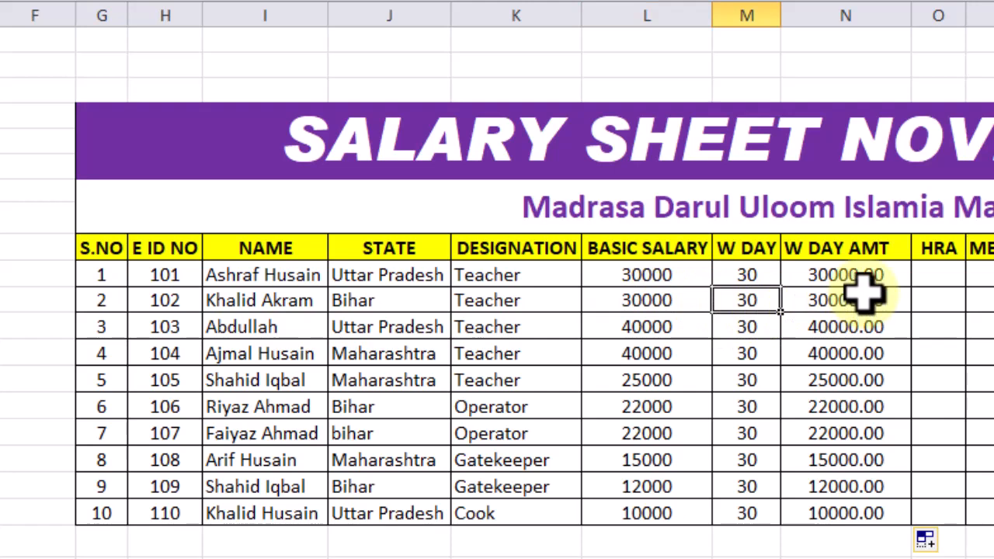
{"action": "type", "text": "25"}
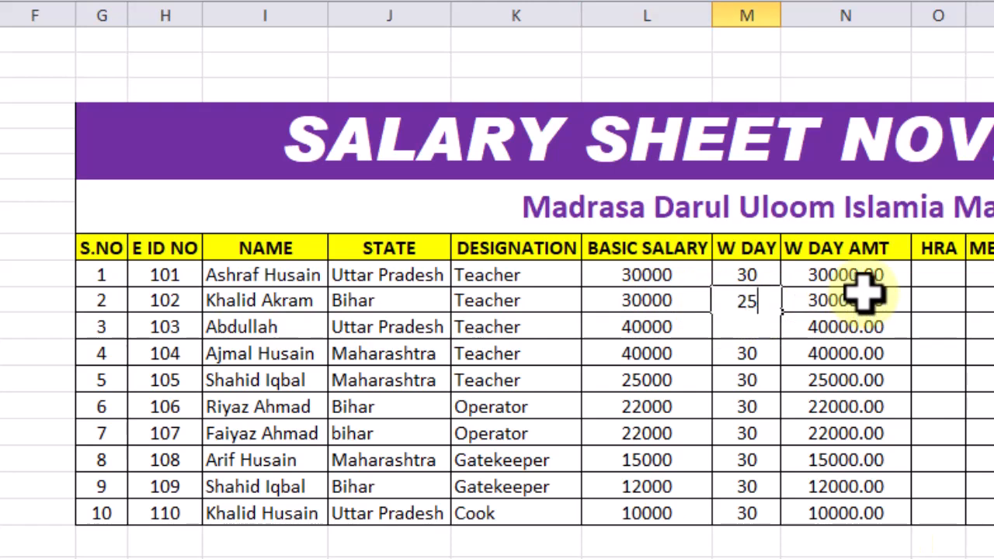
{"action": "left_click", "coordinate": [864, 293]}
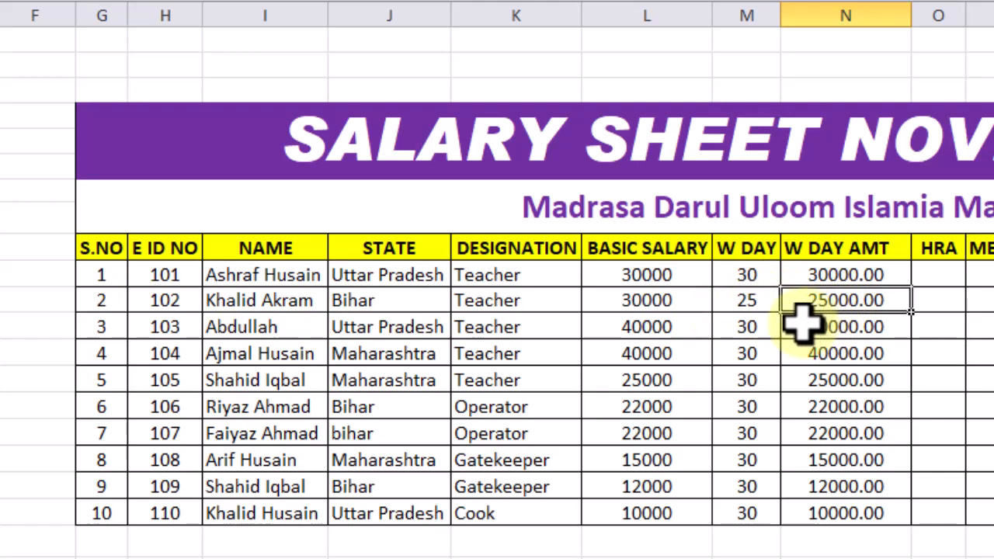
Set the W DAY value to 28 for serial number 4 and to 20 for serial number 7
{"action": "left_click", "coordinate": [644, 351]}
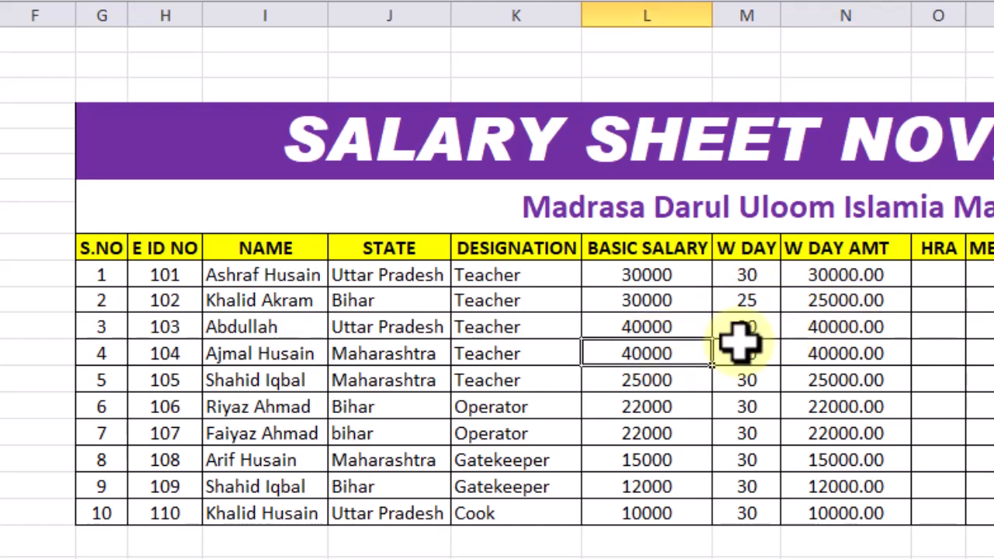
{"action": "left_click", "coordinate": [743, 359]}
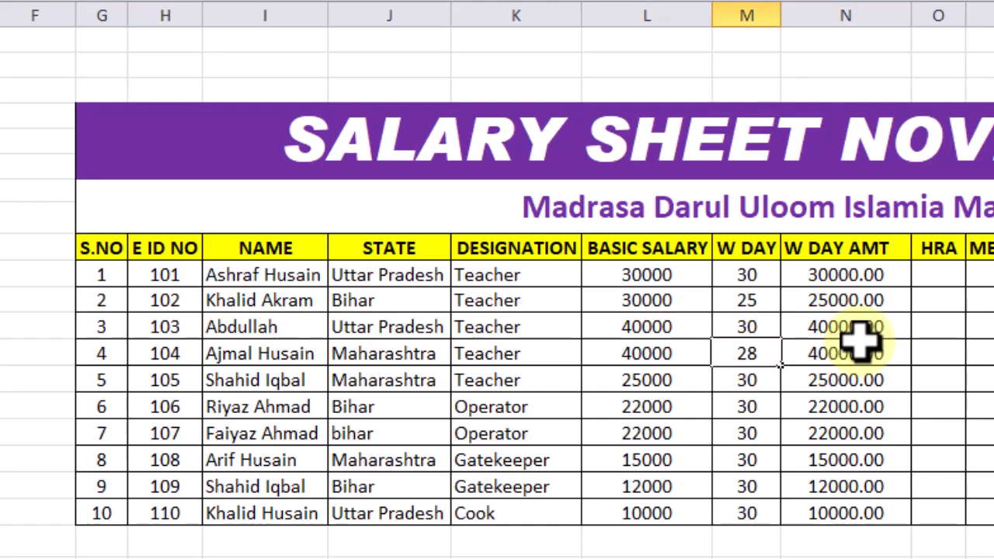
{"action": "key", "text": "Tab"}
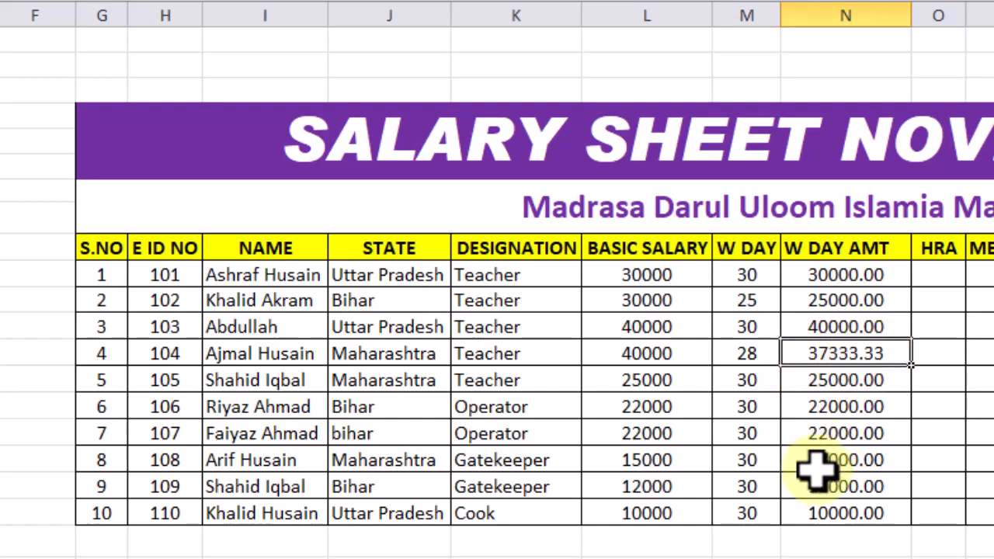
{"action": "left_click", "coordinate": [655, 434]}
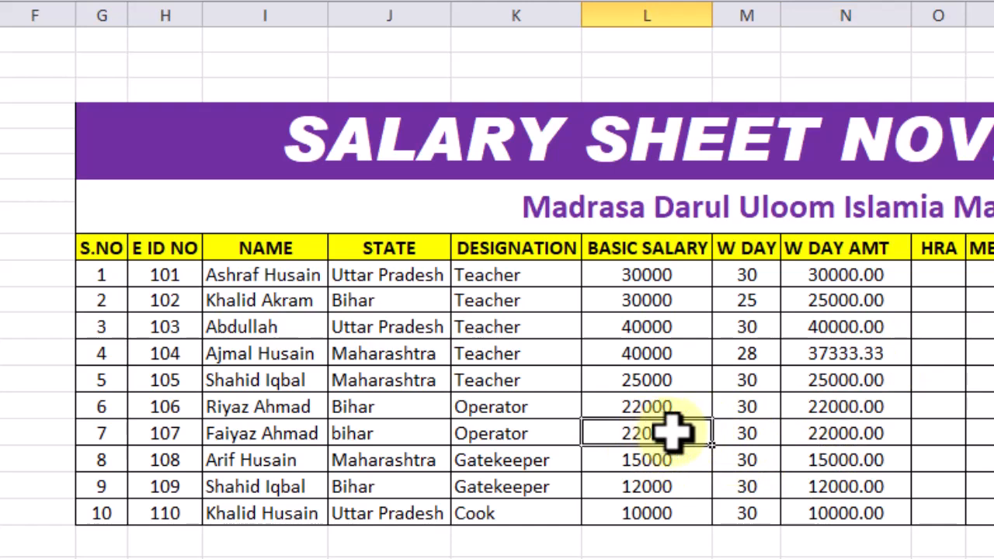
{"action": "left_click", "coordinate": [750, 433]}
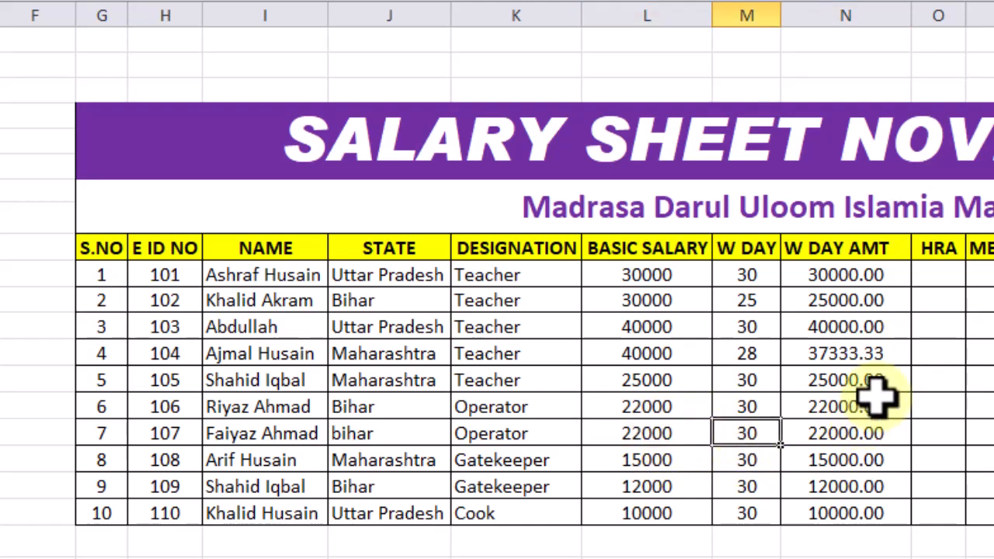
{"action": "key", "text": "Tab"}
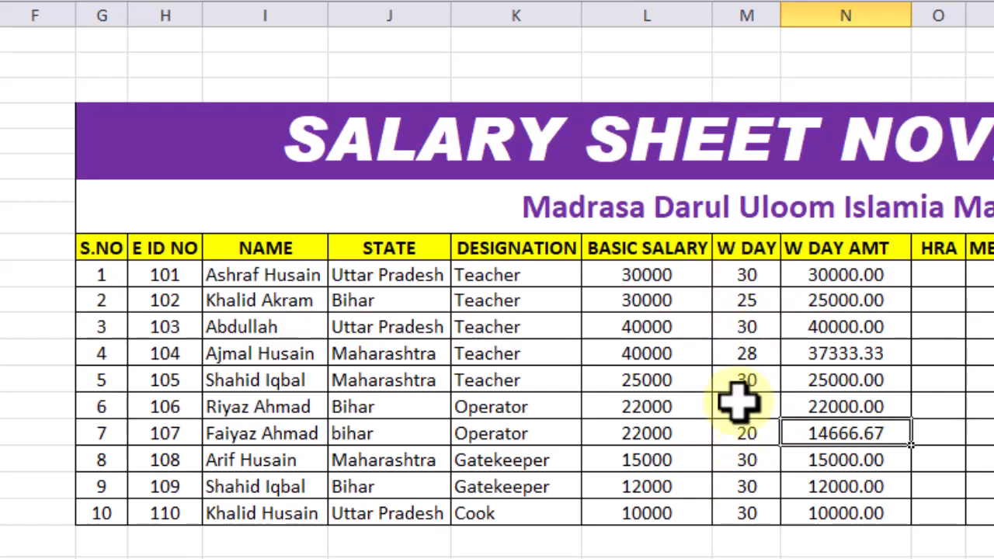
Check the W DAY and W DAY AMT cells of serial number 2, and widen the HRA column
{"action": "left_click", "coordinate": [727, 301]}
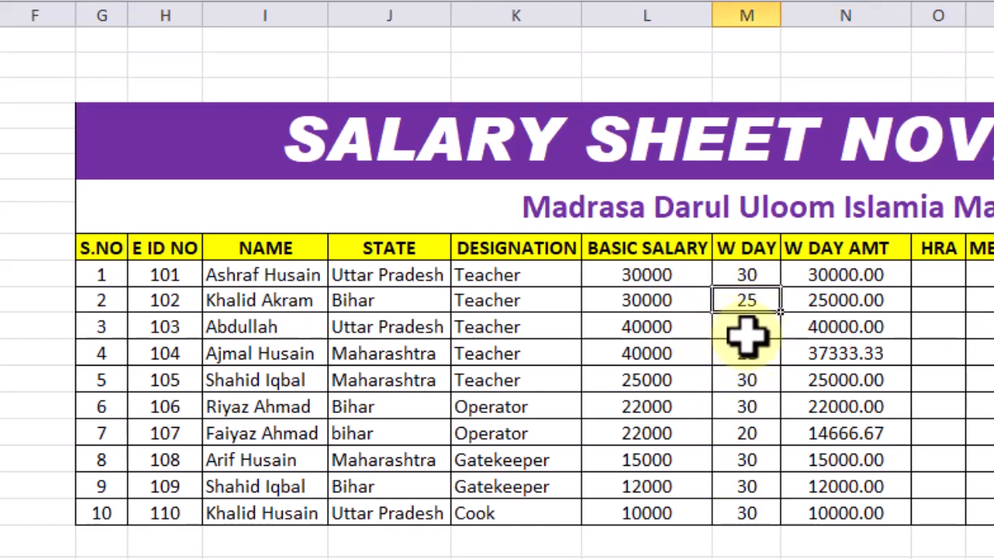
{"action": "left_click", "coordinate": [817, 301]}
{"action": "left_click", "coordinate": [955, 271]}
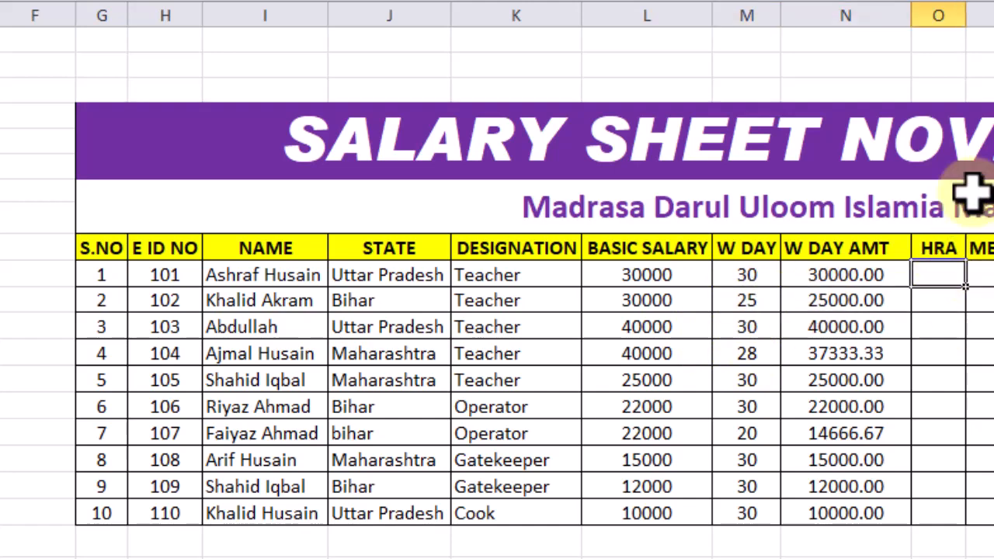
{"action": "left_click_drag", "start_coordinate": [967, 16], "coordinate": [993, 16]}
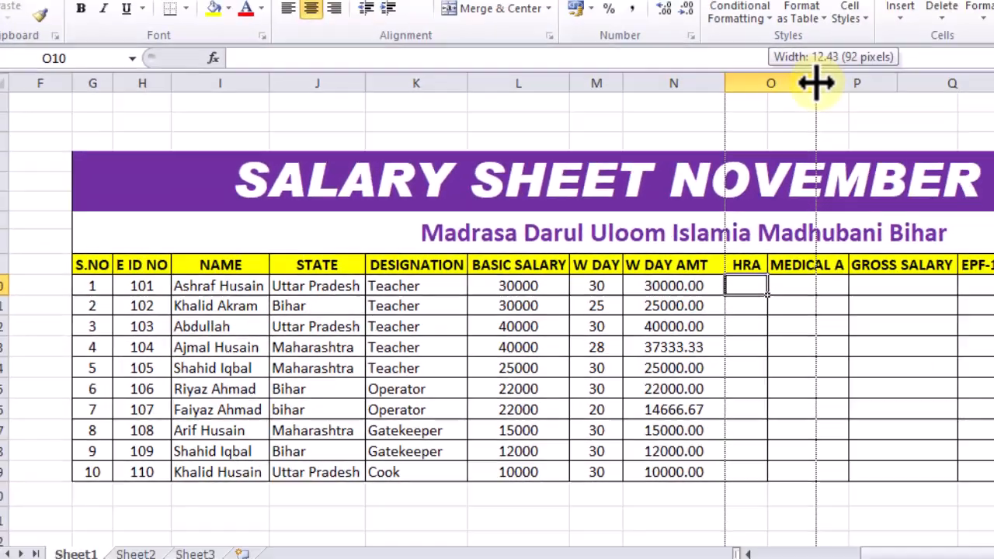
{"action": "left_click_drag", "start_coordinate": [816, 83], "coordinate": [815, 84]}
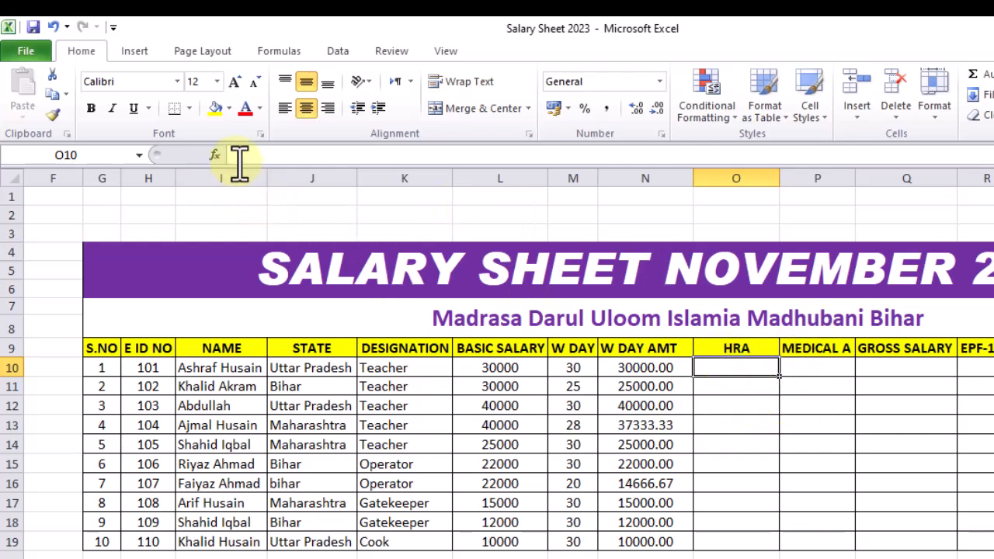
Insert an IF function in HRA cell O10 with the logical test L10>=30000 and a true value of 3000
{"action": "left_click", "coordinate": [216, 157]}
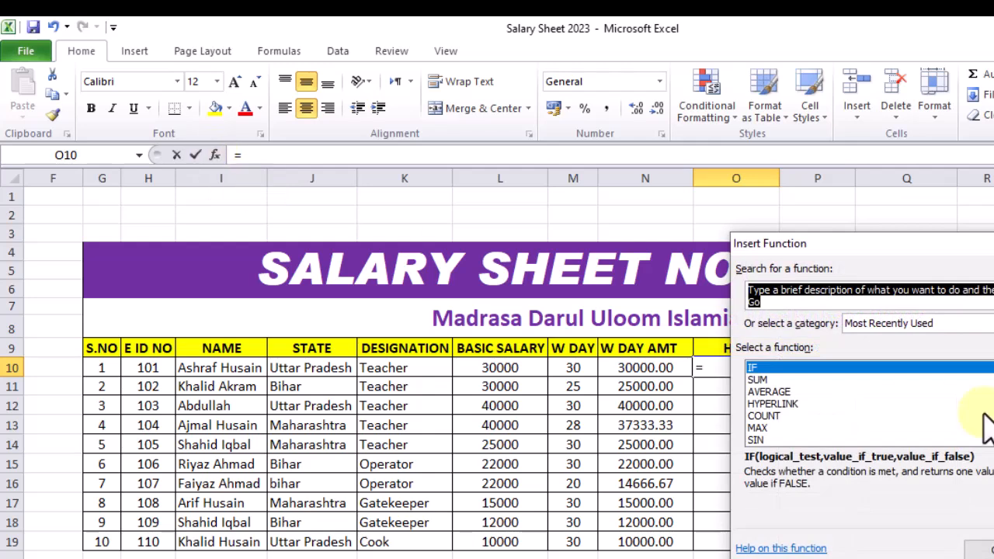
{"action": "left_click", "coordinate": [981, 548]}
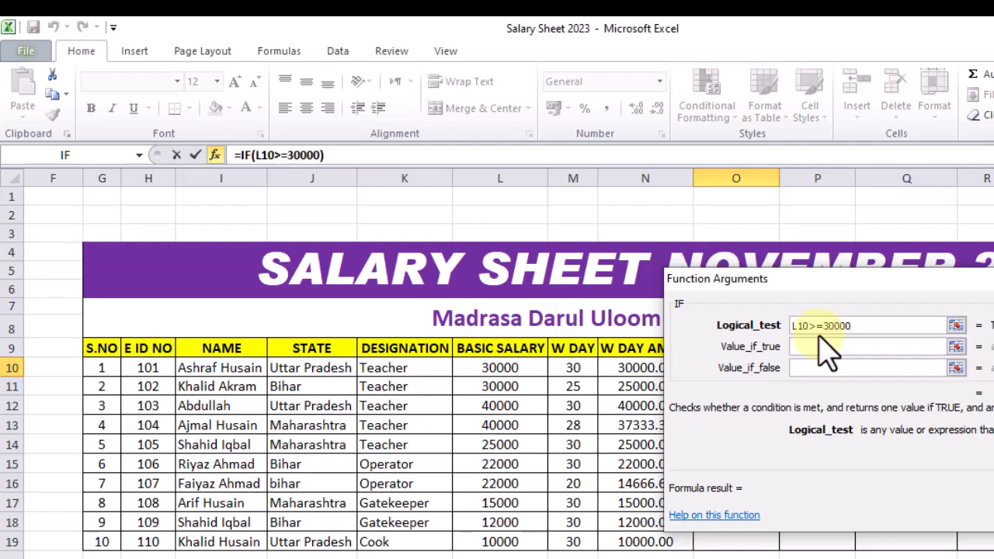
{"action": "left_click", "coordinate": [816, 347]}
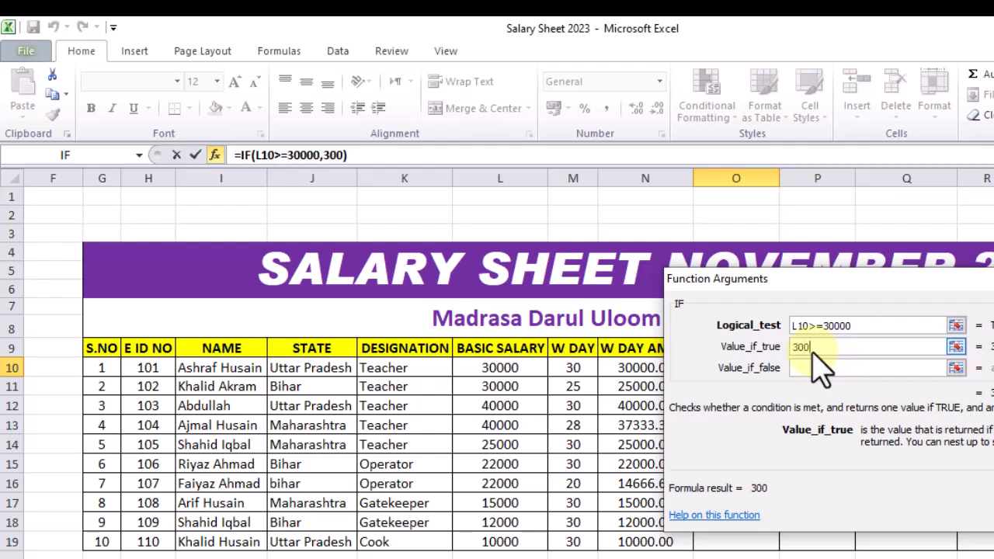
Nest a second IF as the false value, testing L10>=20000 and returning 2000 if true or 0 if false, and complete the formula
{"action": "left_click", "coordinate": [804, 367]}
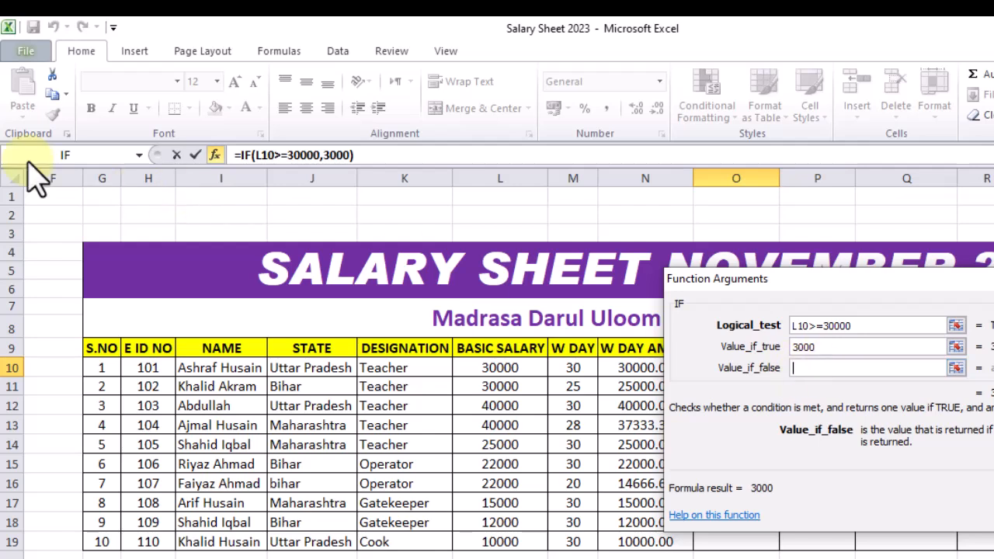
{"action": "left_click", "coordinate": [66, 155]}
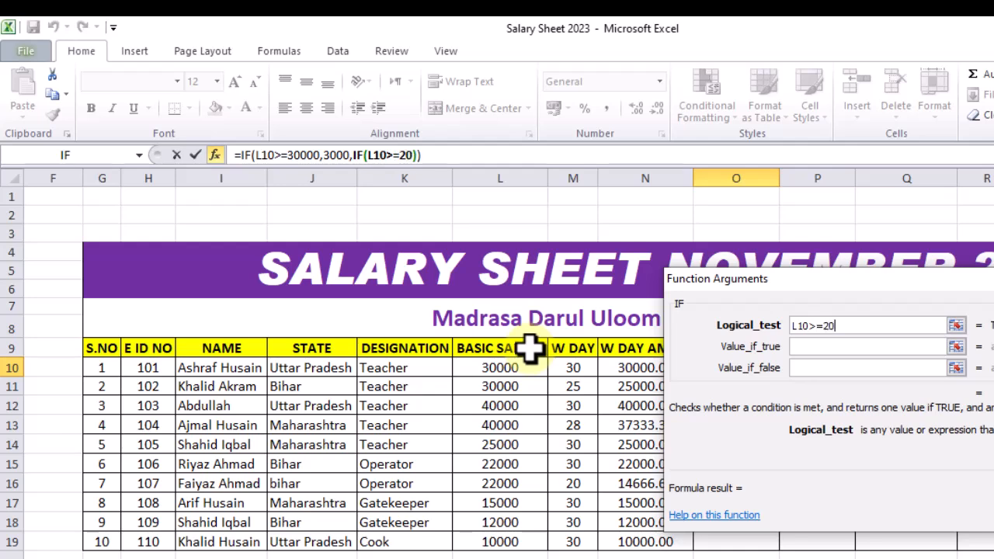
{"action": "type", "text": "000"}
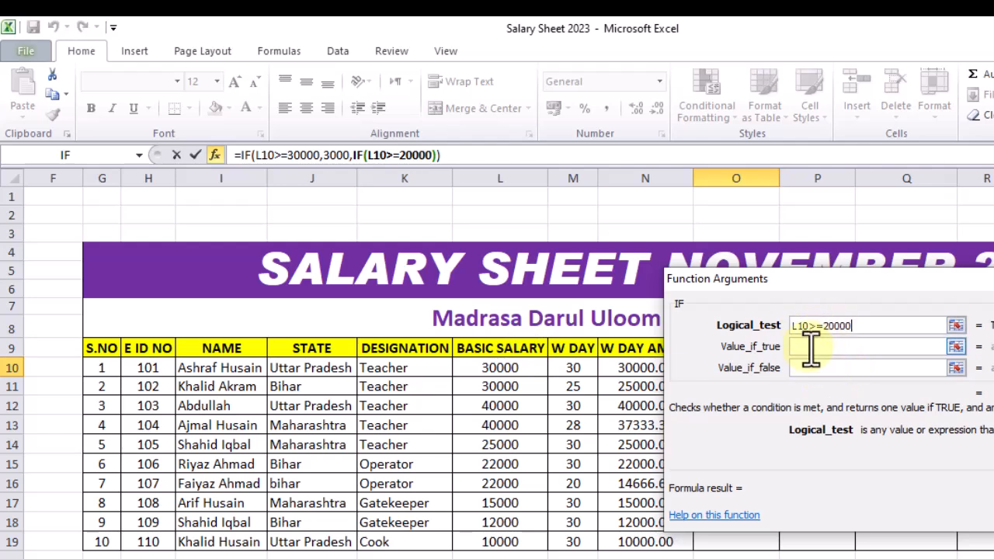
{"action": "left_click", "coordinate": [808, 347]}
{"action": "type", "text": "2000"}
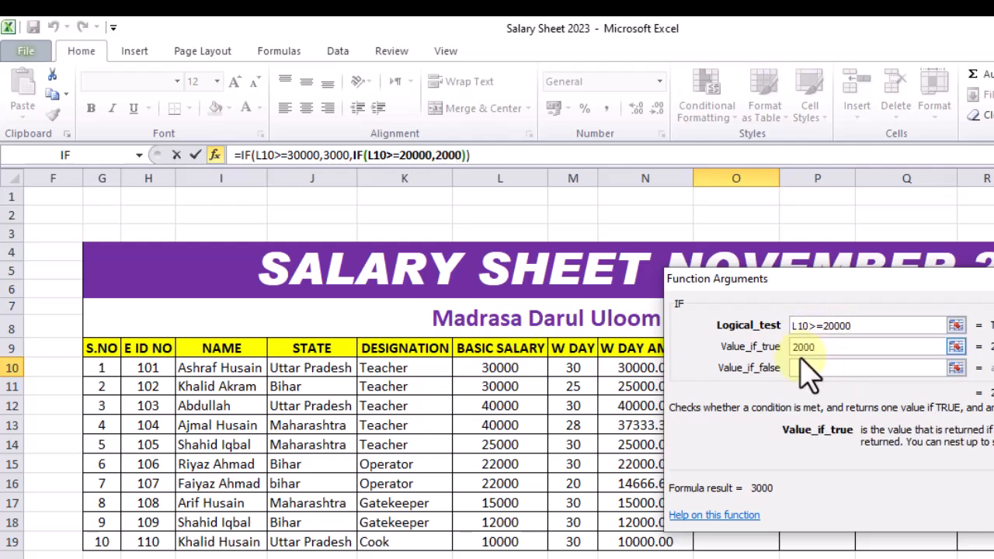
{"action": "left_click", "coordinate": [800, 368]}
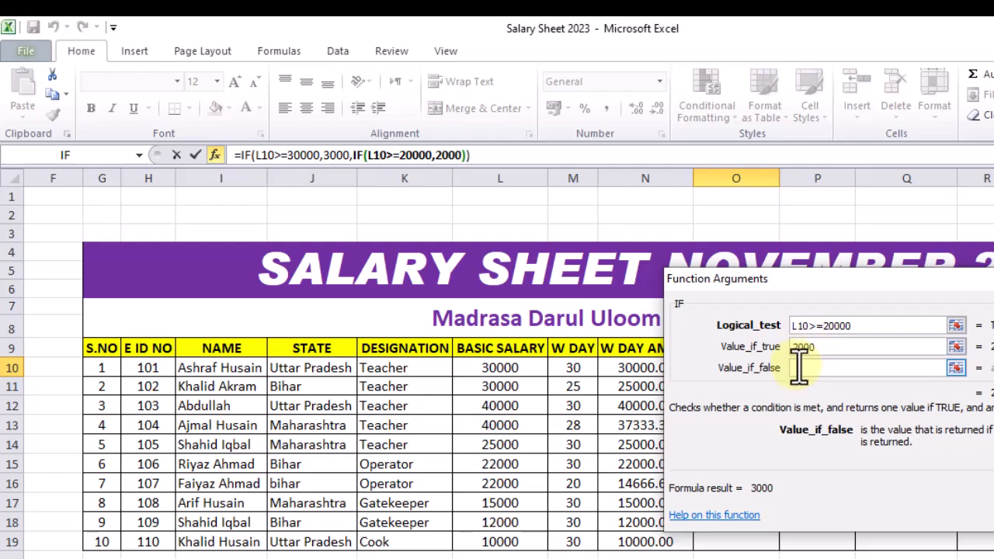
{"action": "type", "text": "0"}
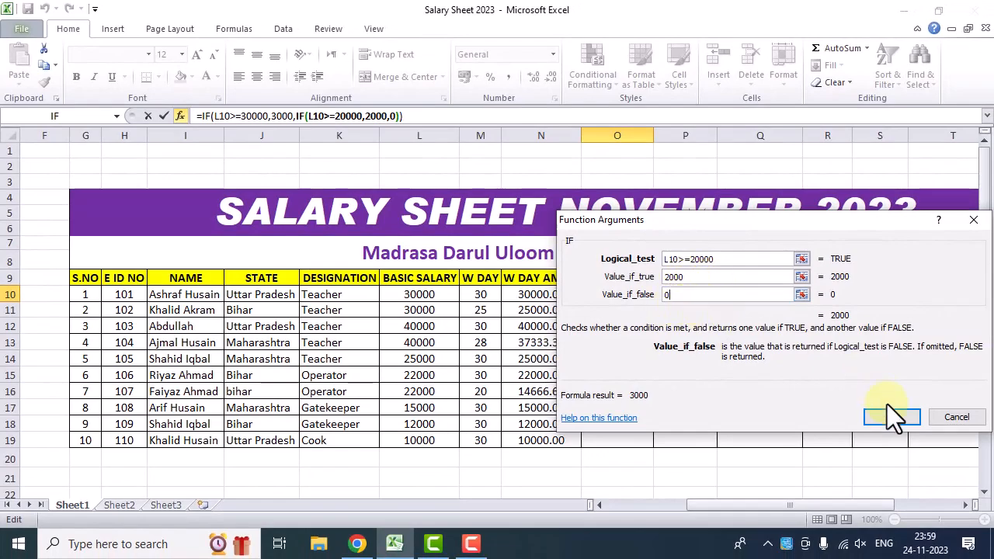
{"action": "left_click", "coordinate": [891, 417]}
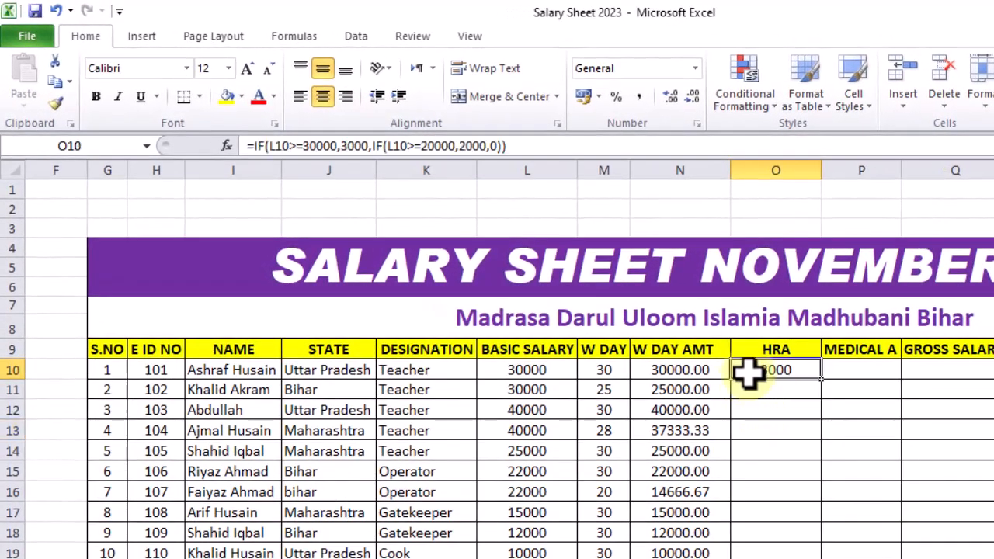
Compare the first employee's basic salary with the HRA, and fill the HRA formula down through row 19
{"action": "left_click", "coordinate": [529, 373]}
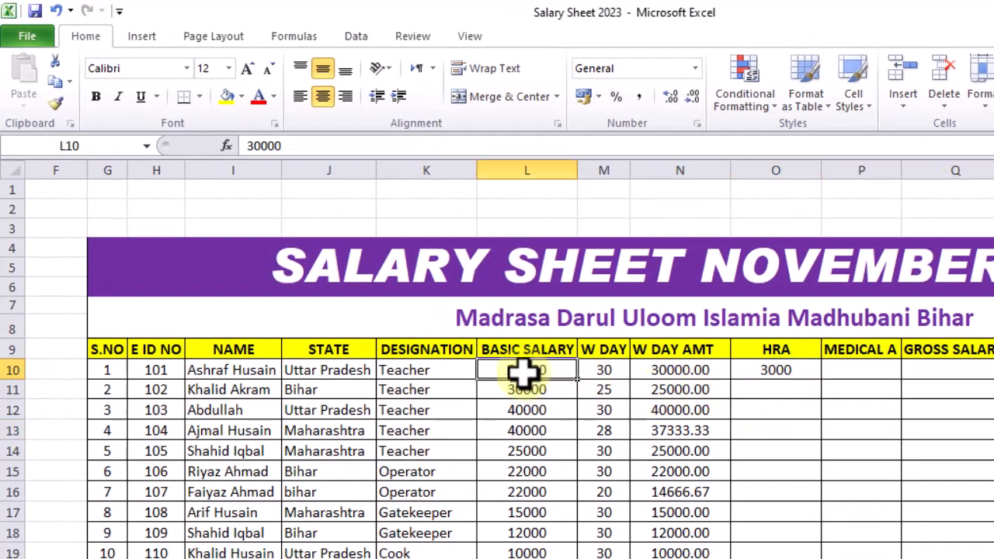
{"action": "left_click", "coordinate": [777, 373]}
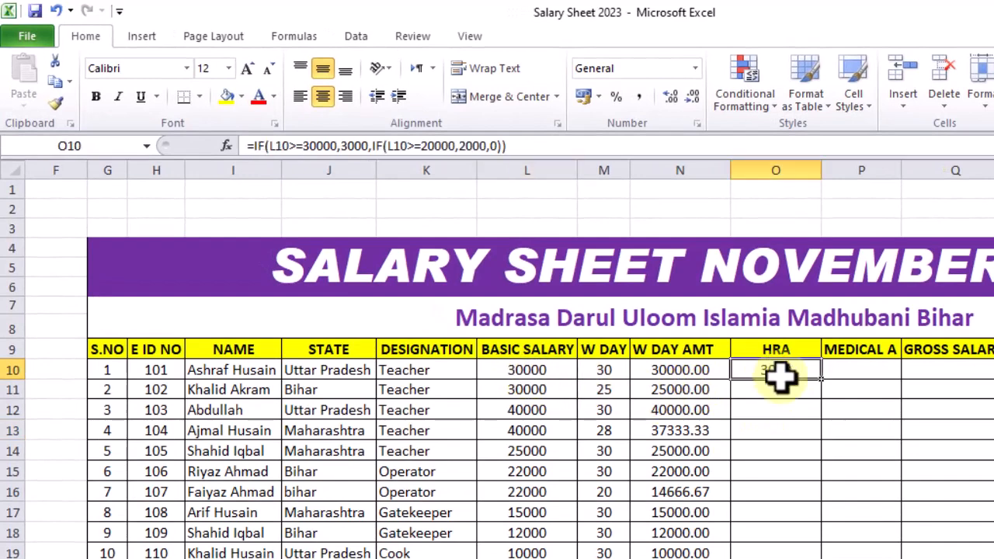
{"action": "double_click", "coordinate": [821, 381]}
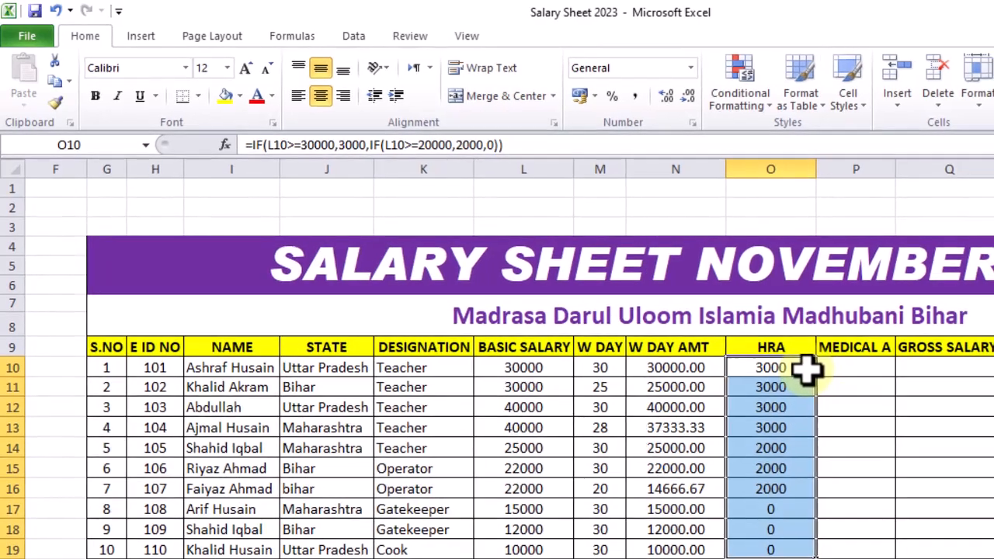
Undo the HRA fill and fill the formula in O10 down again through row 19
{"action": "key", "text": "ctrl+z"}
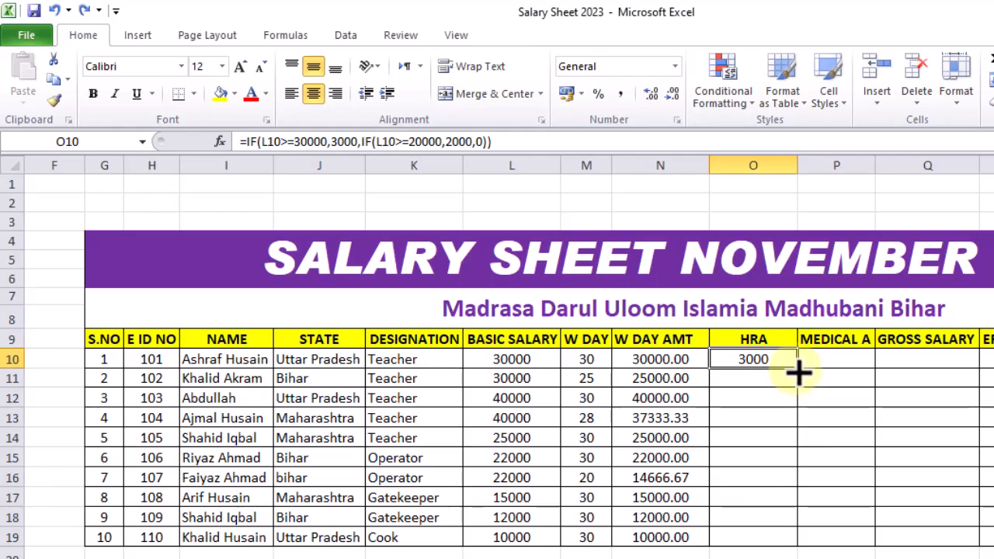
{"action": "double_click", "coordinate": [798, 371]}
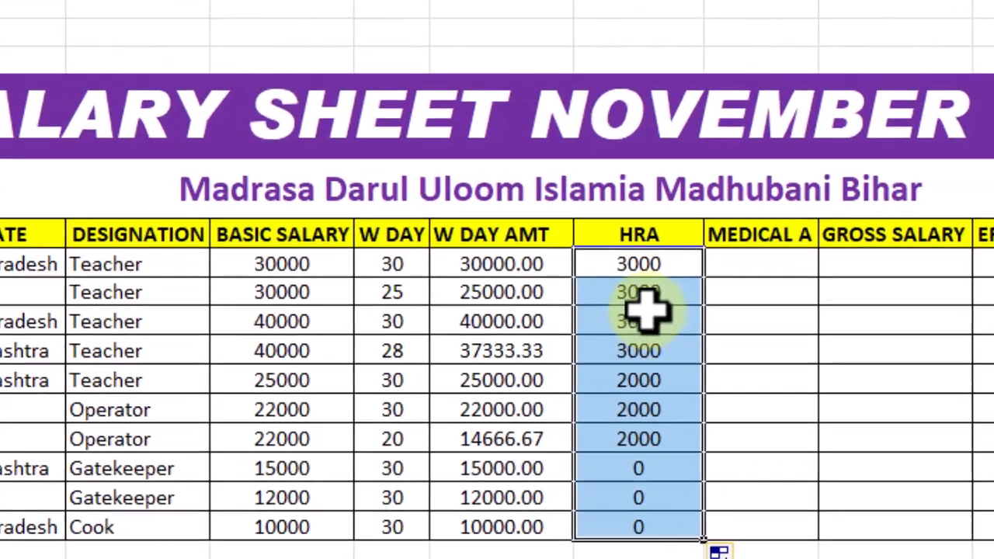
{"action": "left_click", "coordinate": [767, 396]}
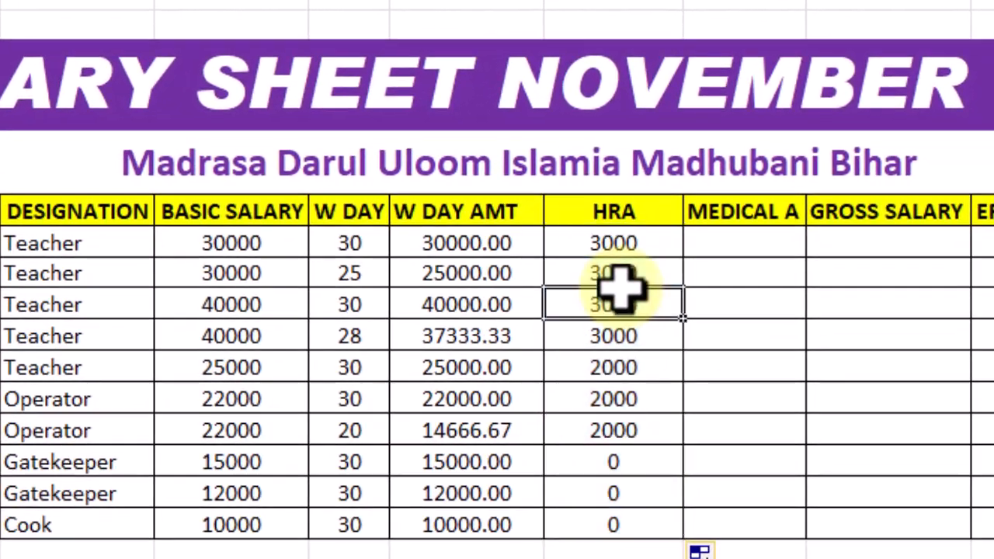
Compare the basic salary with the HRA for serial numbers 3, 5, 6 and 8, and check the HRA of the last three rows
{"action": "left_click", "coordinate": [233, 305]}
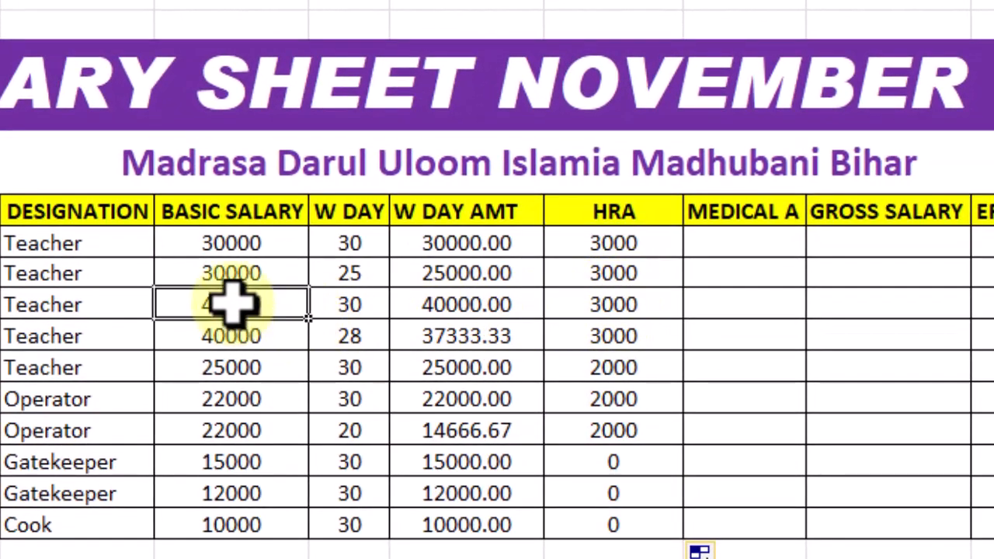
{"action": "left_click", "coordinate": [595, 308]}
{"action": "left_click", "coordinate": [233, 369]}
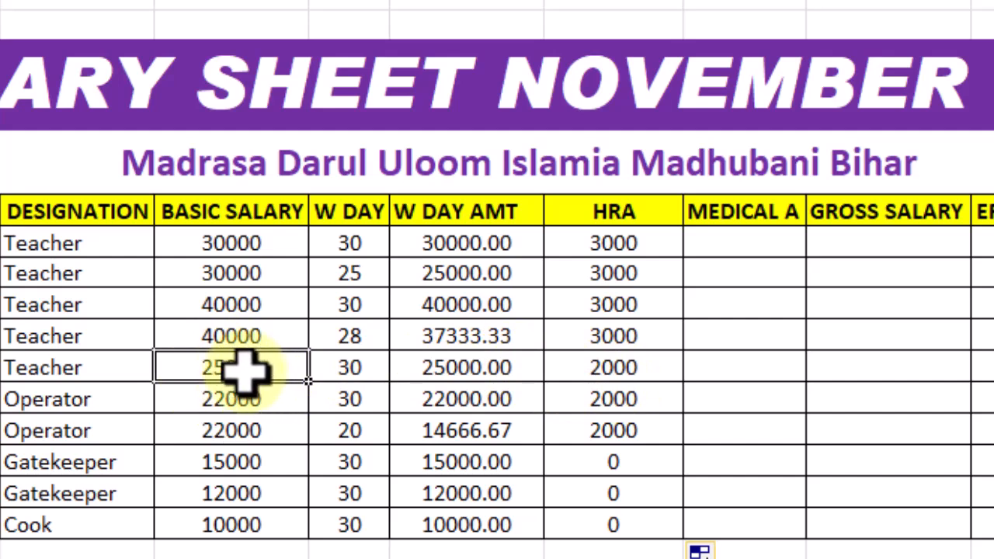
{"action": "left_click", "coordinate": [617, 369]}
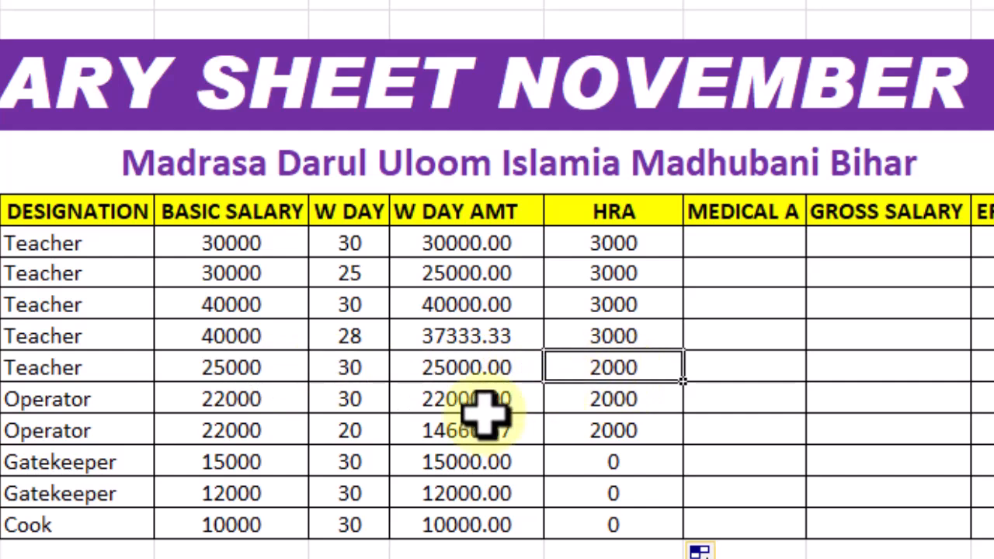
{"action": "left_click", "coordinate": [233, 398]}
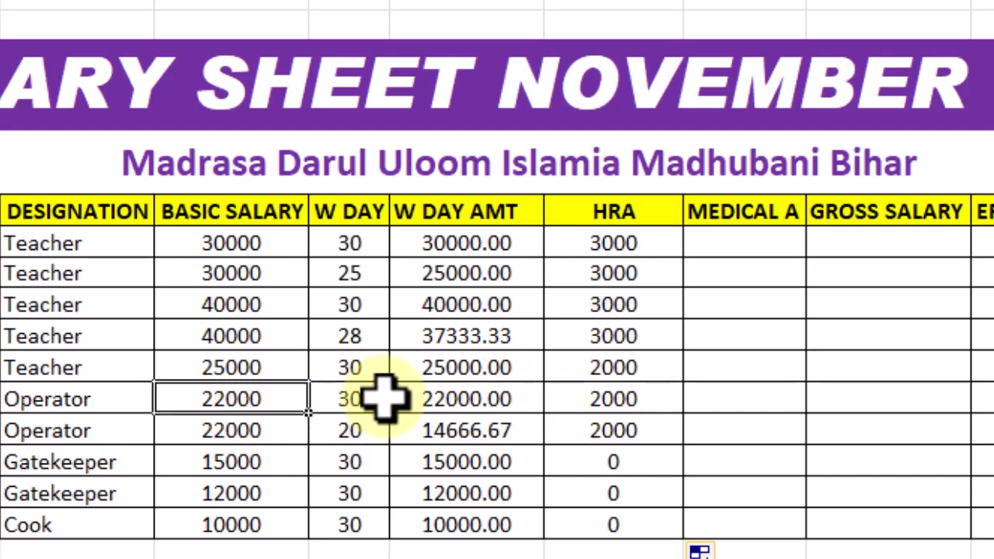
{"action": "left_click", "coordinate": [582, 402]}
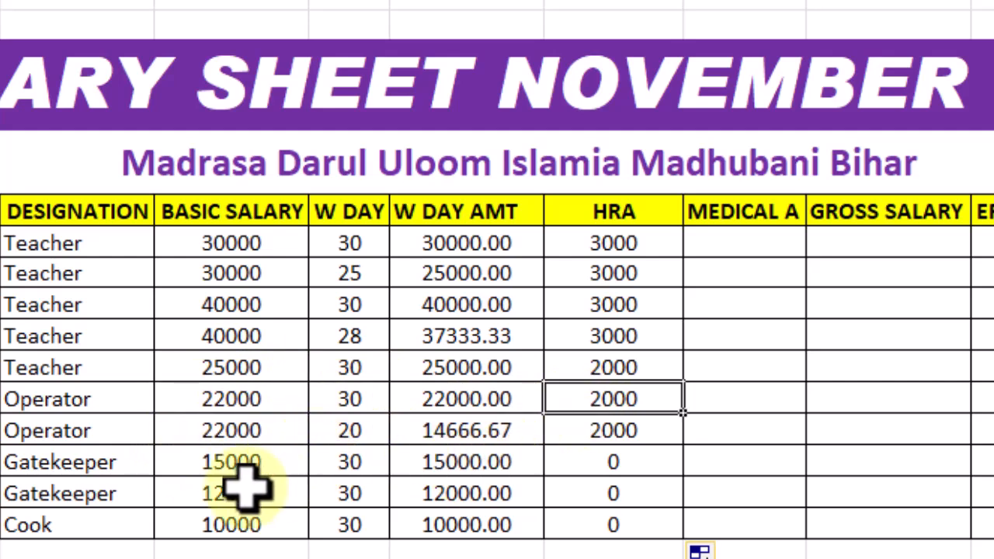
{"action": "left_click", "coordinate": [222, 462]}
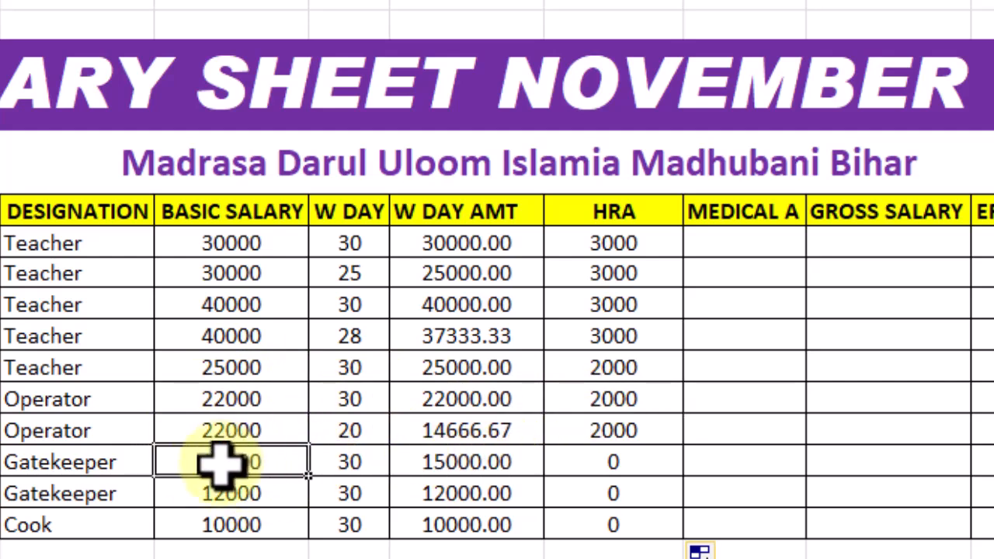
{"action": "left_click_drag", "start_coordinate": [583, 461], "coordinate": [595, 528]}
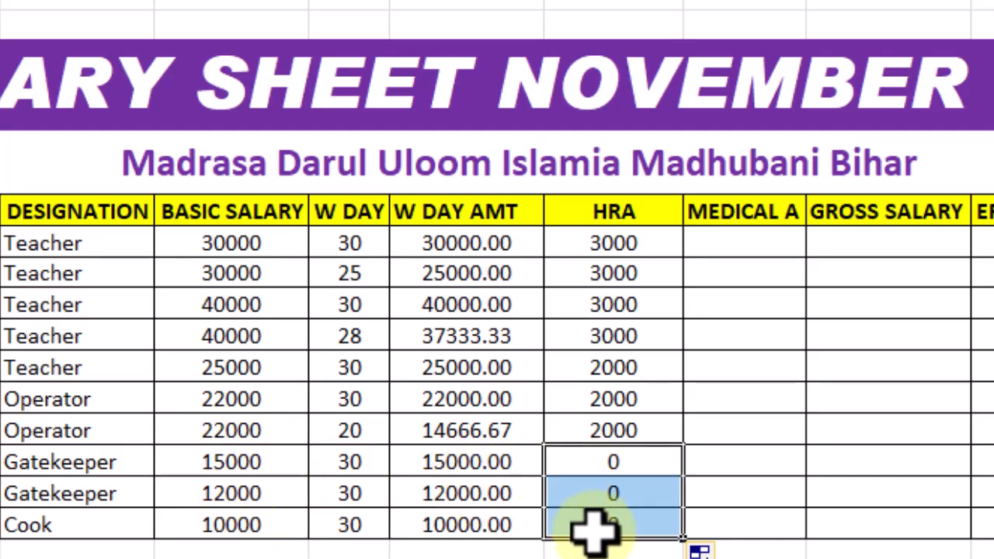
{"action": "key", "text": "BackSpace"}
{"action": "key", "text": "Escape"}
Insert an IF function in MEDICAL A cell P10 with the logical test L10>=30000 and a true value of 2000
{"action": "left_click", "coordinate": [769, 251]}
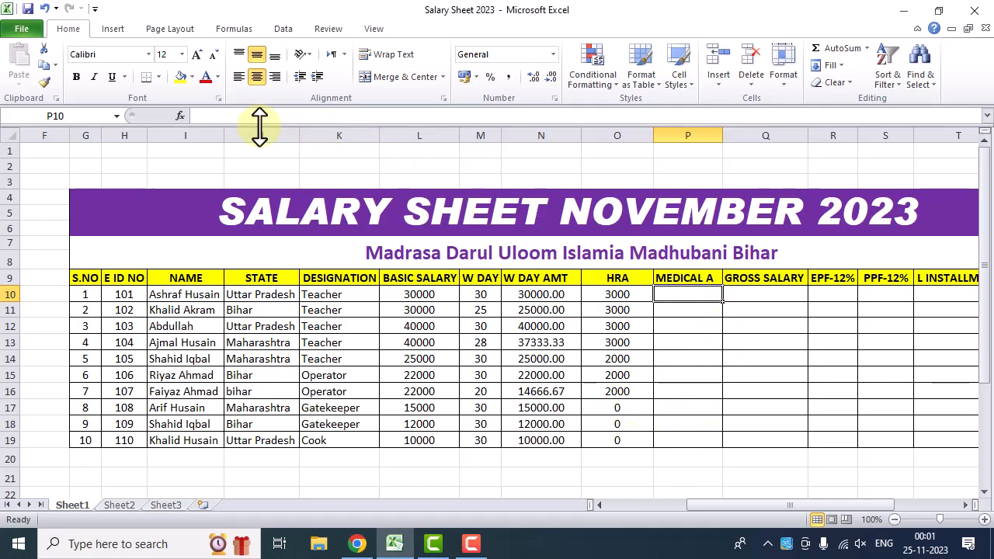
{"action": "left_click", "coordinate": [179, 116]}
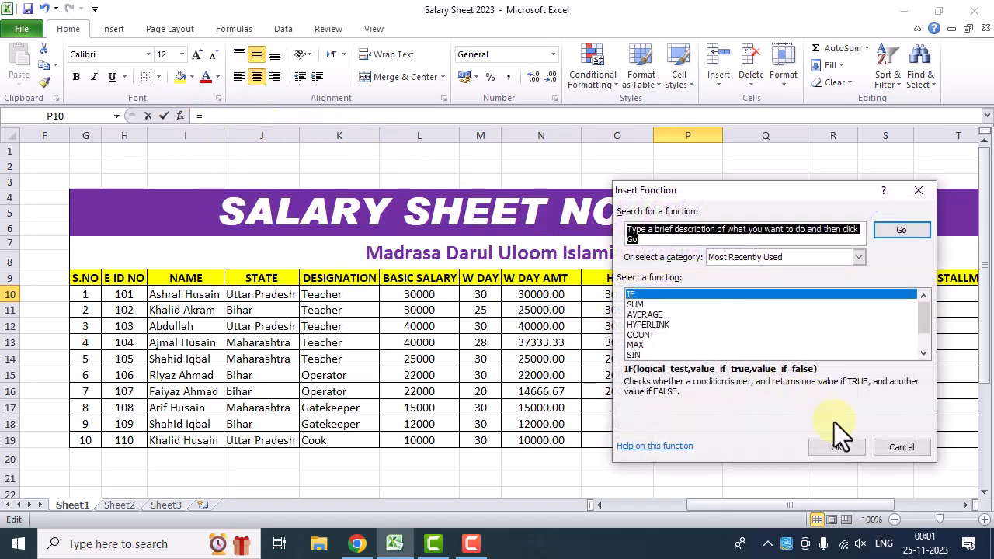
{"action": "left_click", "coordinate": [836, 446]}
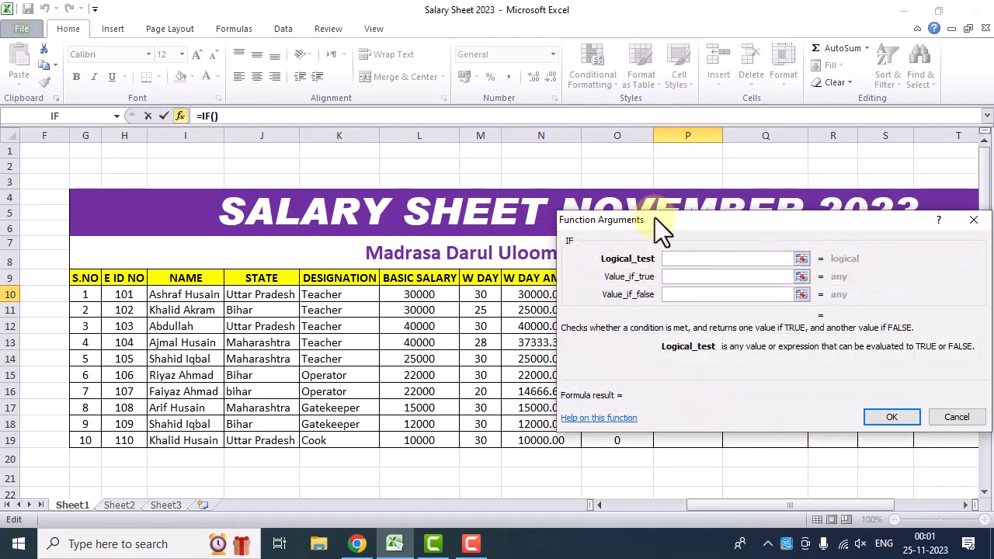
{"action": "left_click_drag", "start_coordinate": [659, 216], "coordinate": [684, 213]}
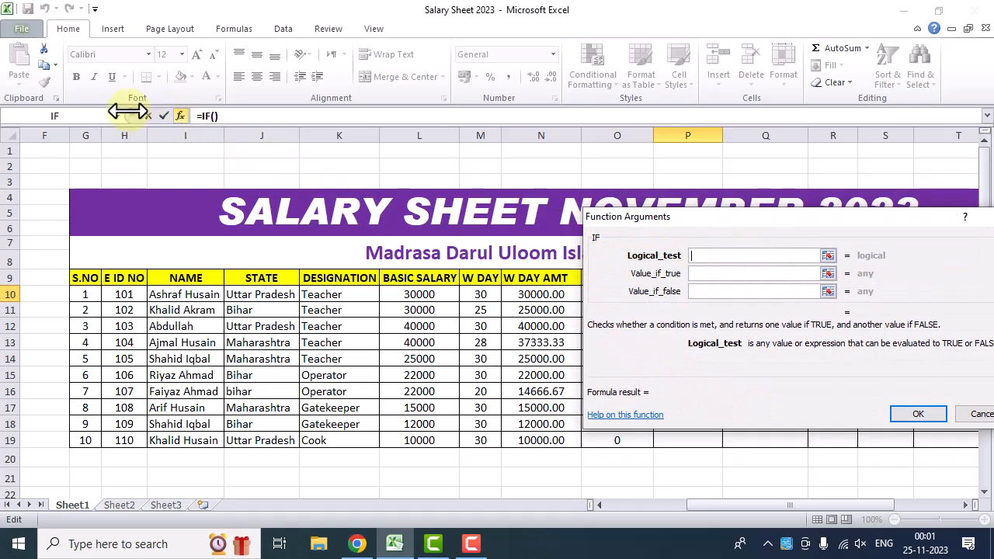
{"action": "left_click", "coordinate": [429, 290]}
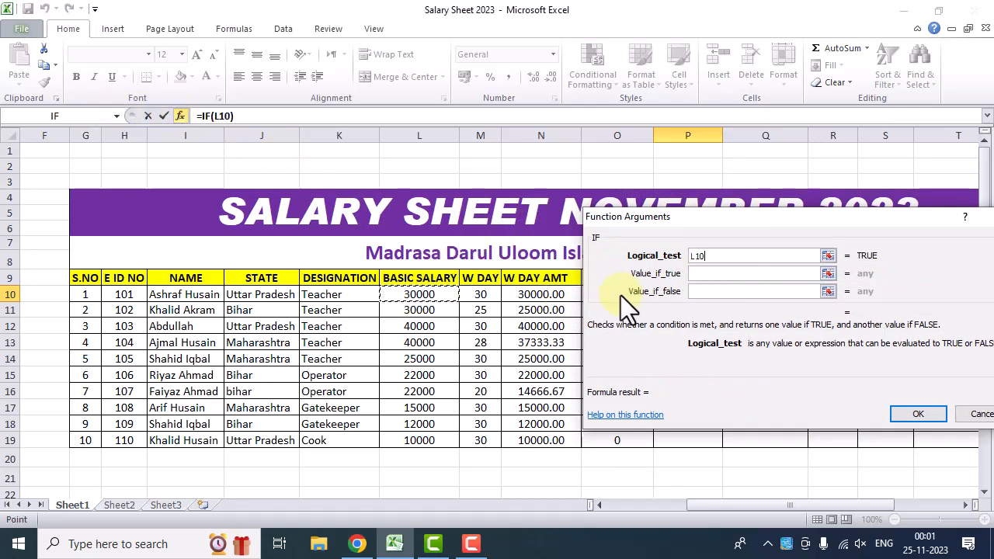
{"action": "type", "text": ">=3000"}
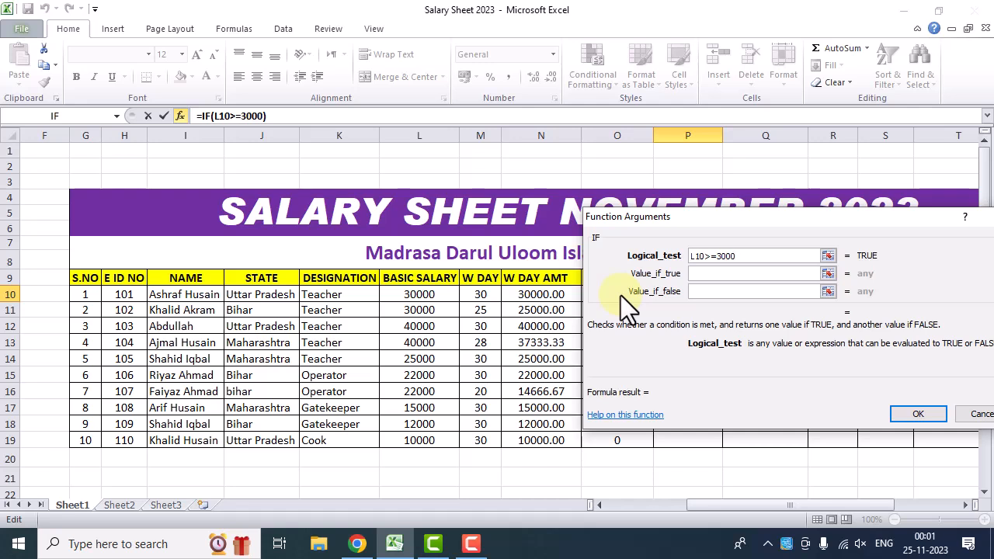
{"action": "type", "text": "0"}
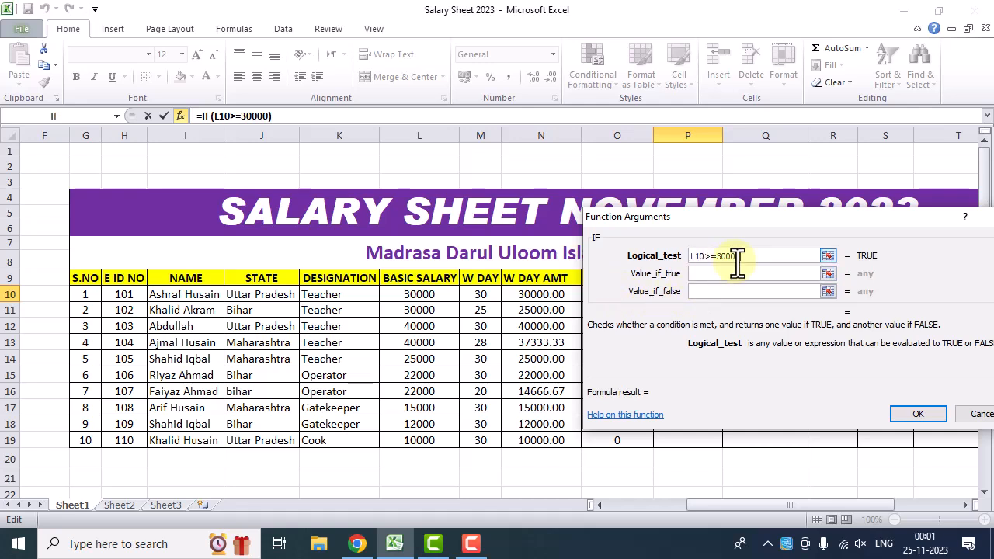
{"action": "left_click", "coordinate": [699, 273]}
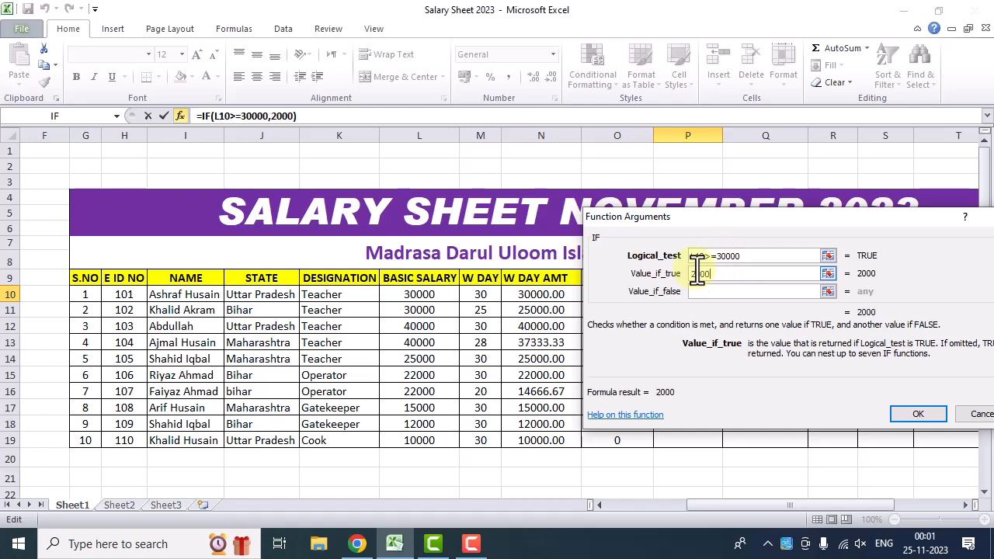
Nest a second IF as the false value, testing L10>=20000 and returning 1000 if true or 0 if false, and complete the formula
{"action": "left_click", "coordinate": [700, 291]}
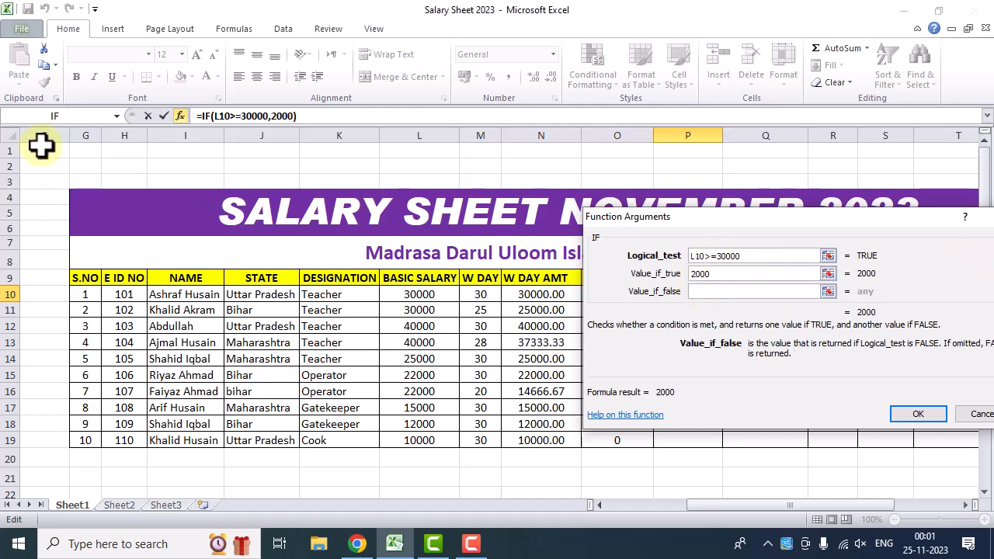
{"action": "left_click", "coordinate": [54, 115]}
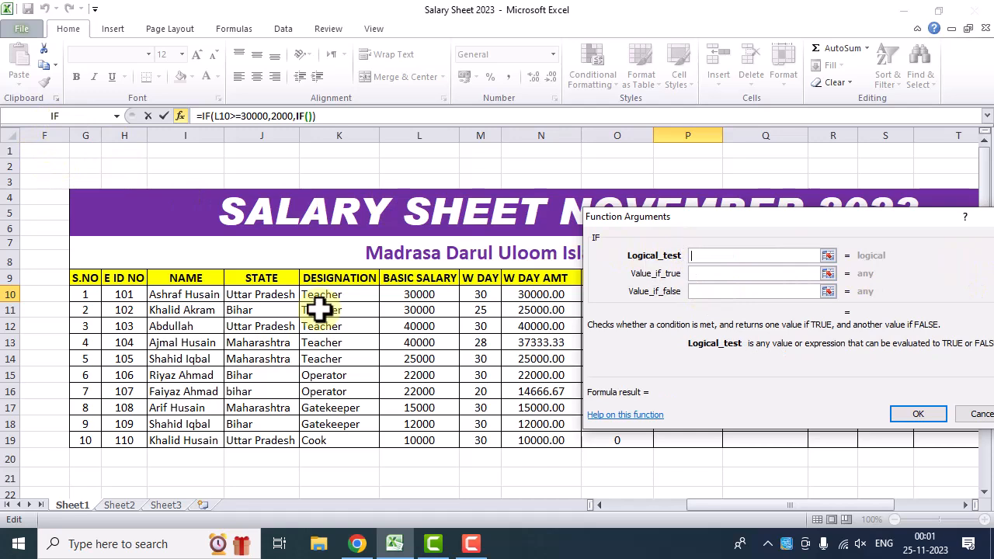
{"action": "left_click", "coordinate": [419, 295]}
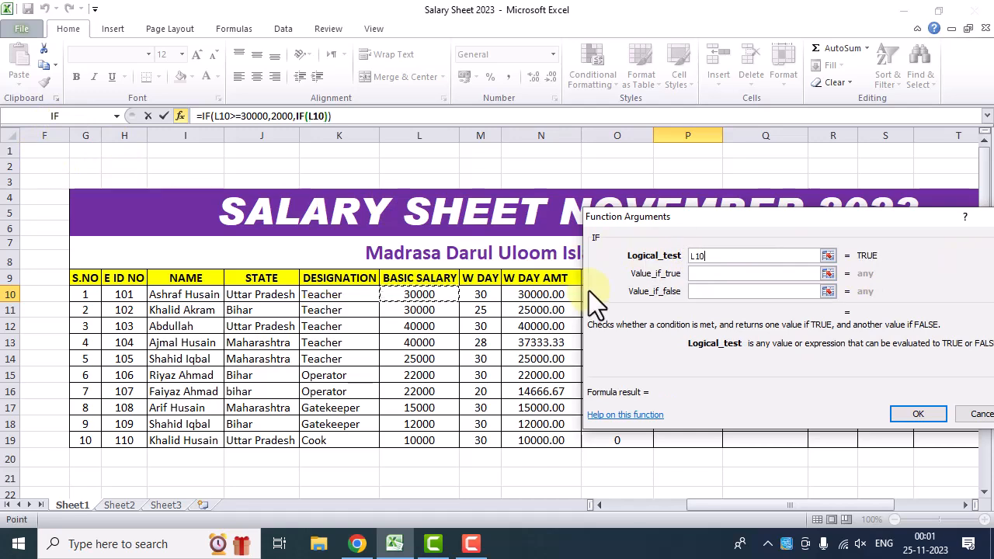
{"action": "type", "text": ">="}
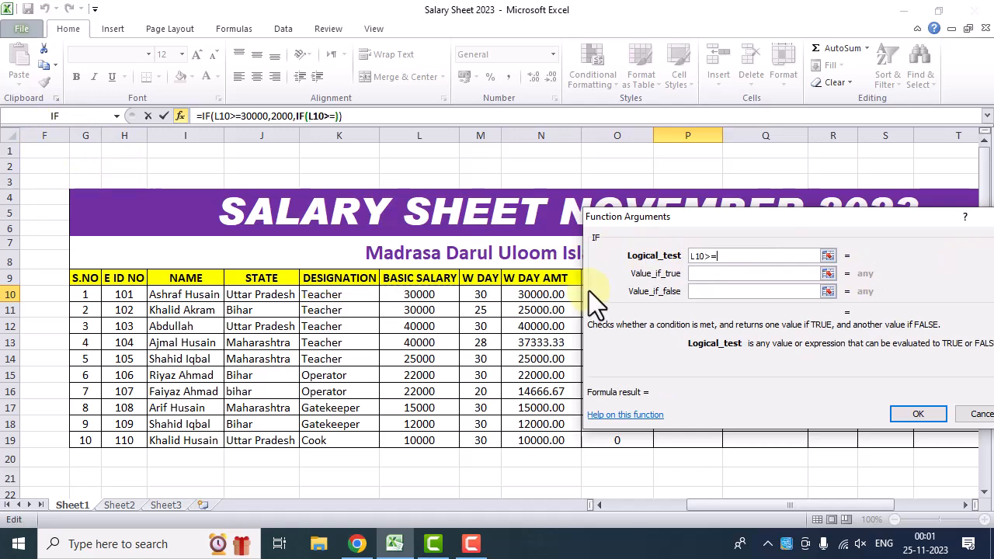
{"action": "type", "text": "20000"}
{"action": "left_click", "coordinate": [720, 276]}
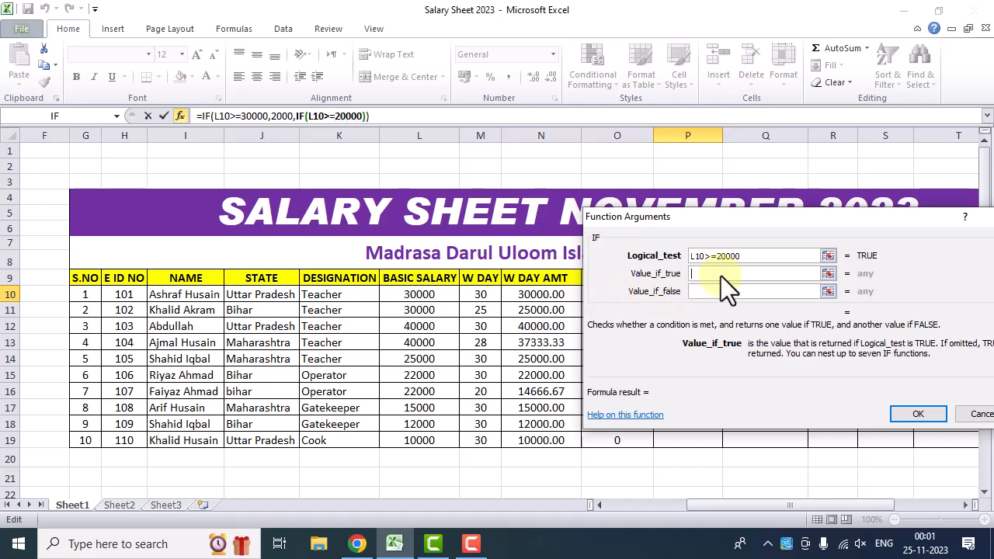
{"action": "type", "text": "1000"}
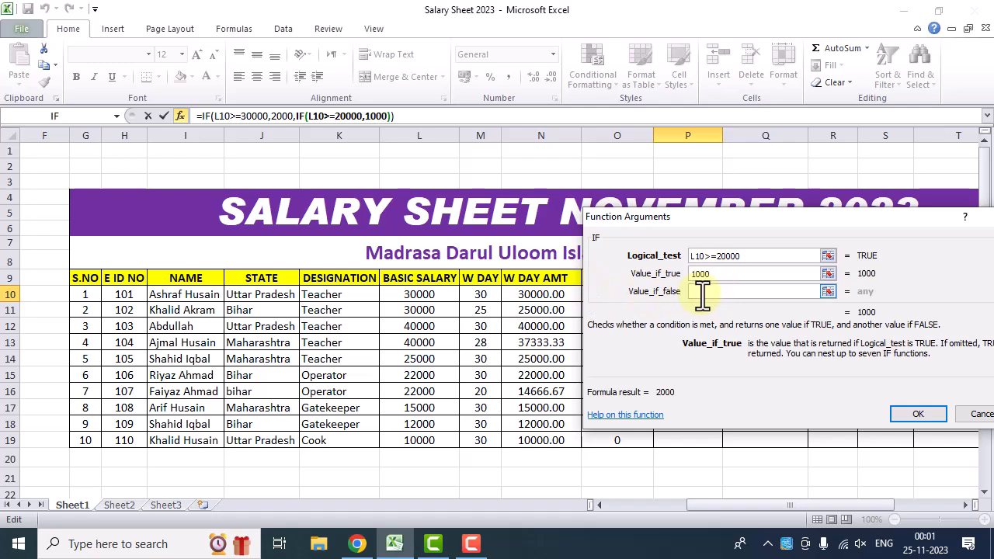
{"action": "left_click", "coordinate": [699, 294]}
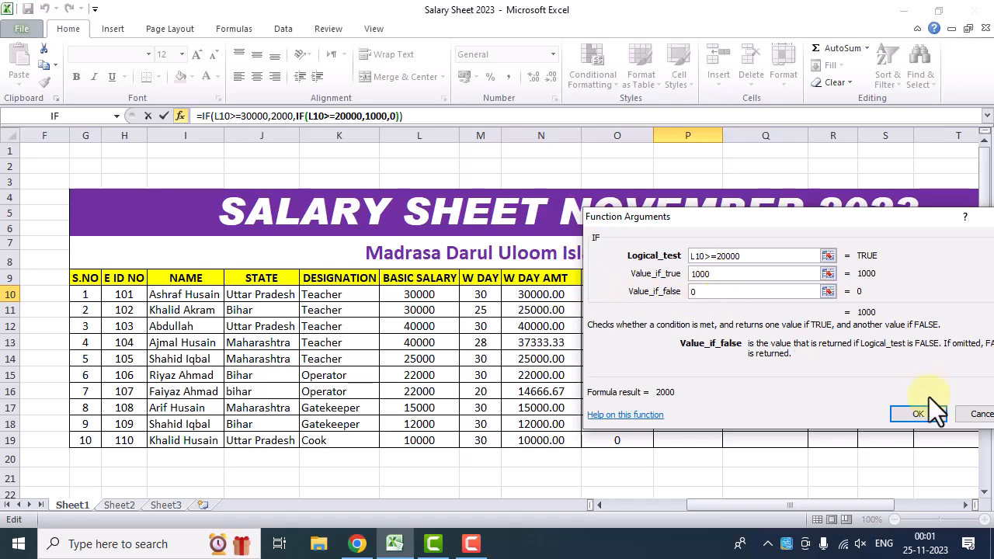
{"action": "left_click", "coordinate": [919, 415]}
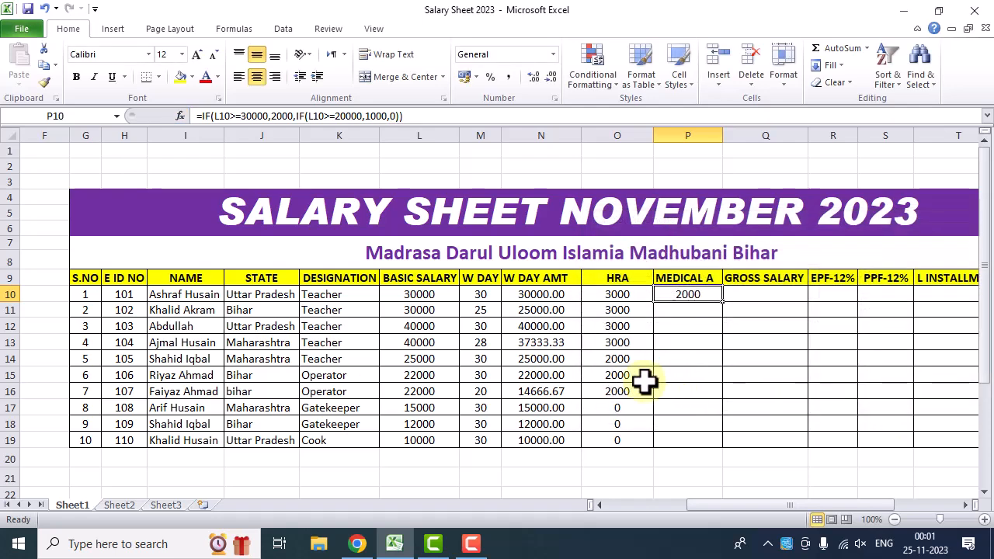
Fill the MEDICAL A formula from P10 down through row 19
{"action": "left_click_drag", "start_coordinate": [724, 303], "coordinate": [725, 306]}
{"action": "double_click", "coordinate": [725, 306]}
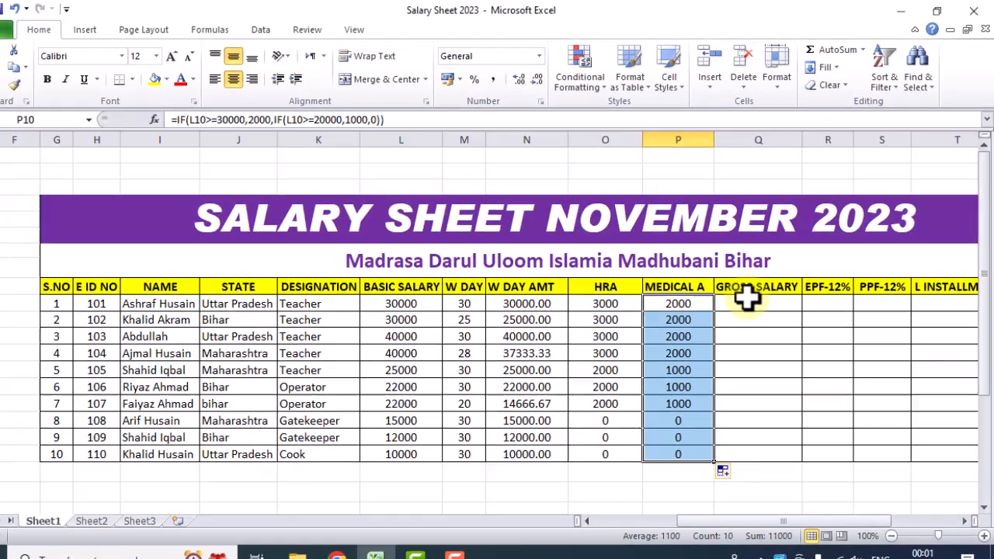
{"action": "left_click", "coordinate": [734, 296]}
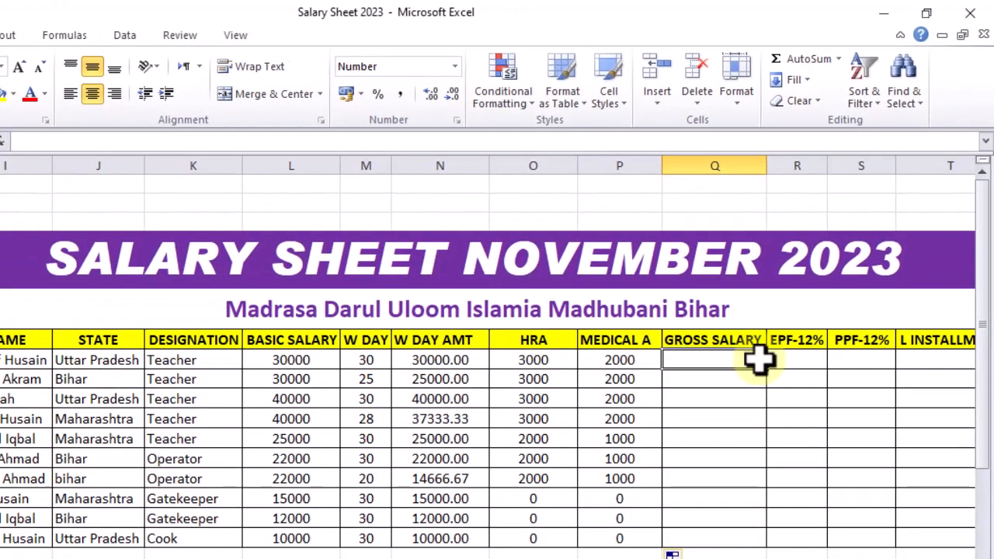
Review the first employee's W DAY AMT, HRA and MEDICAL A cells as the components of the gross salary
{"action": "left_click_drag", "start_coordinate": [408, 359], "coordinate": [714, 502]}
{"action": "left_click", "coordinate": [715, 419]}
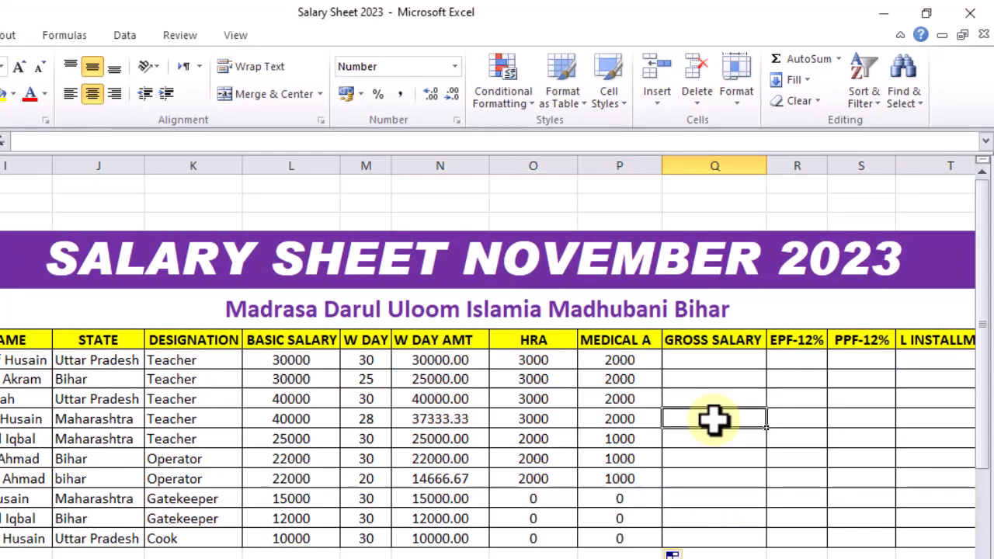
{"action": "left_click", "coordinate": [406, 359]}
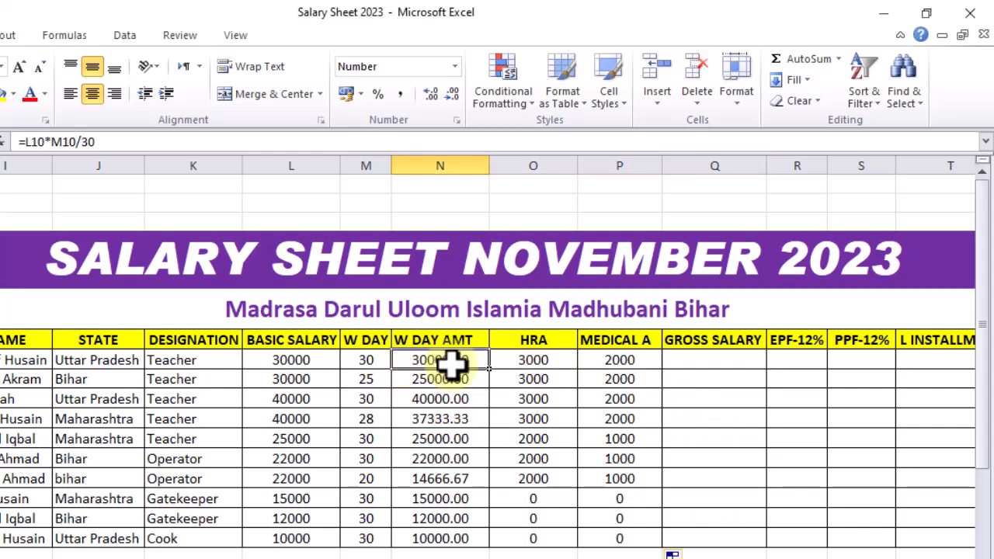
{"action": "left_click", "coordinate": [513, 360]}
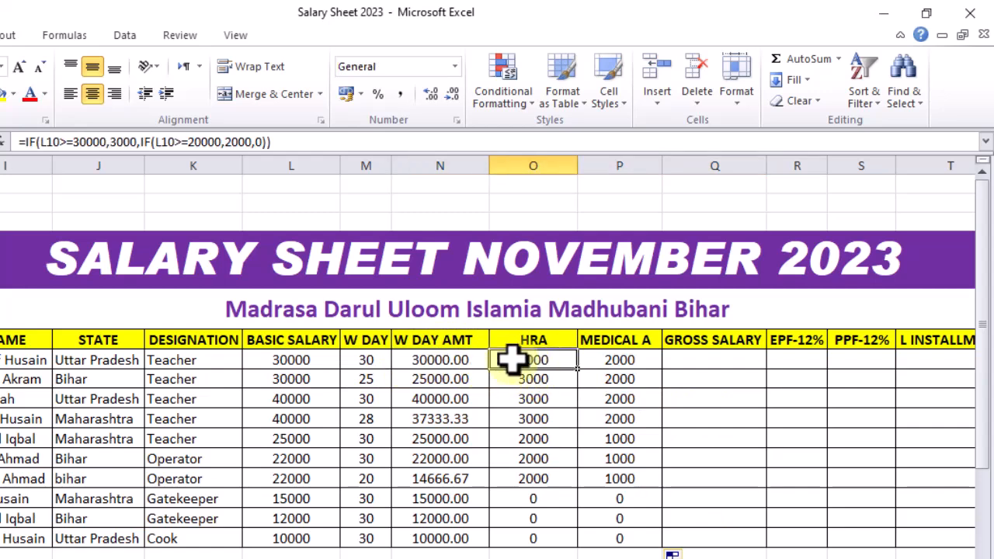
{"action": "left_click", "coordinate": [618, 363]}
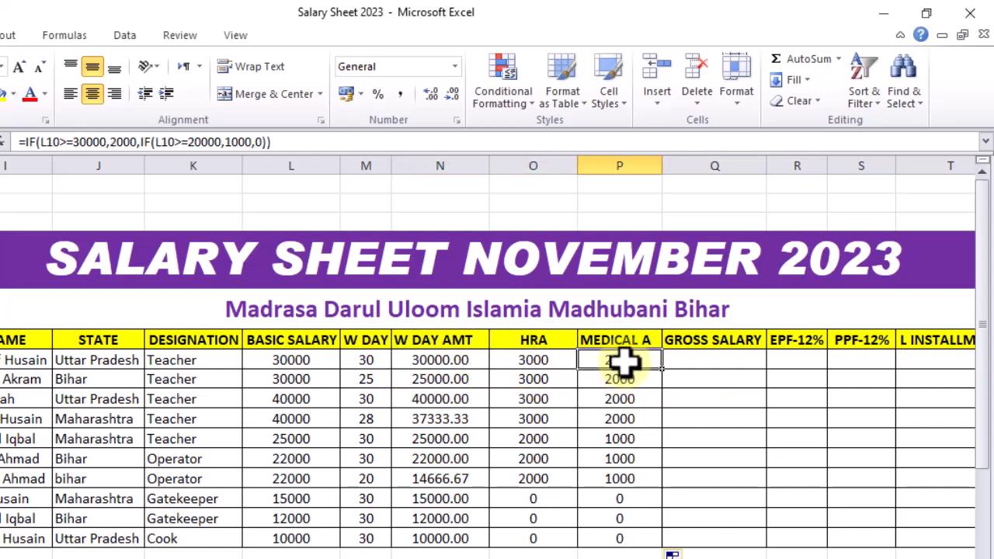
AutoSum the first employee's W DAY AMT, HRA and MEDICAL A (N10 to P10) into GROSS SALARY cell Q10
{"action": "left_click", "coordinate": [686, 359]}
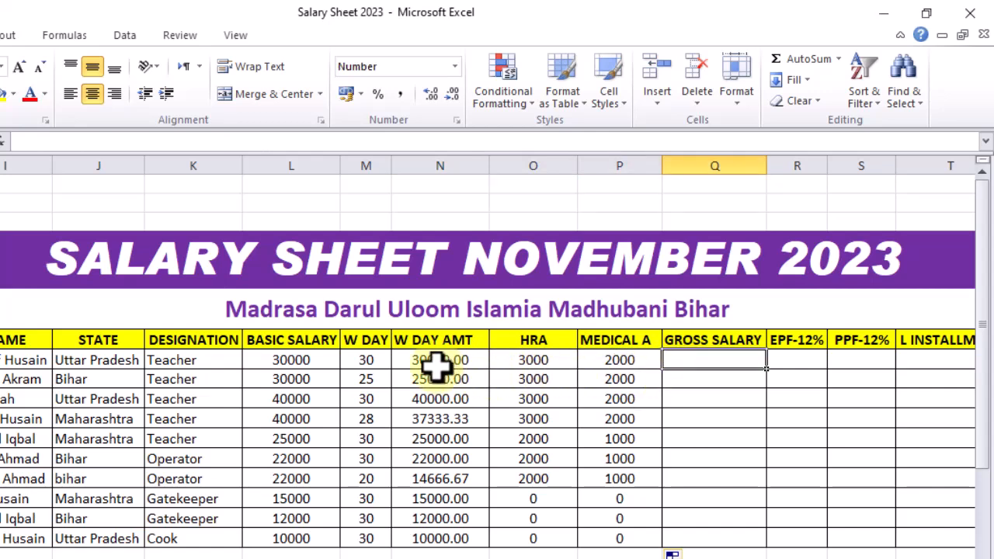
{"action": "left_click_drag", "start_coordinate": [431, 360], "coordinate": [697, 359]}
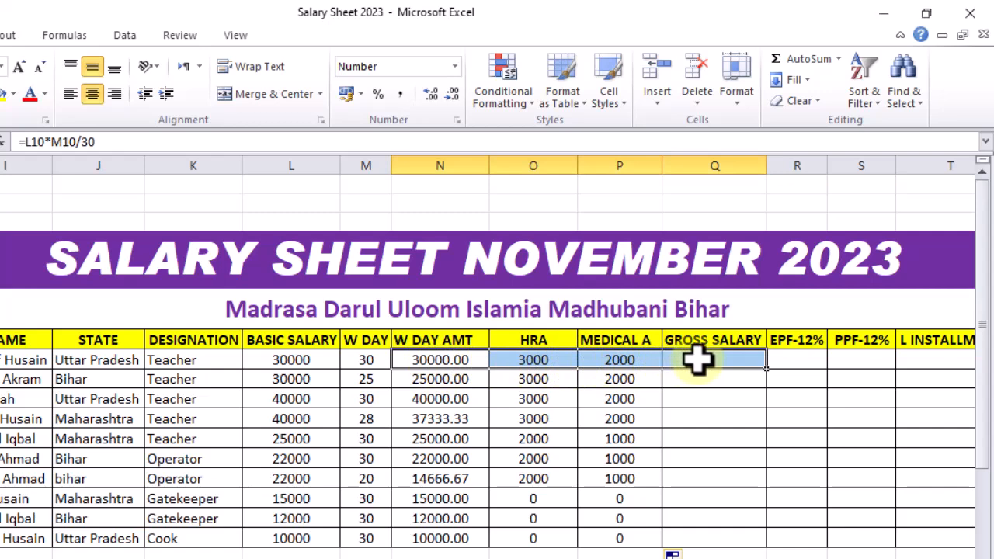
{"action": "left_click", "coordinate": [805, 62]}
{"action": "left_click", "coordinate": [738, 396]}
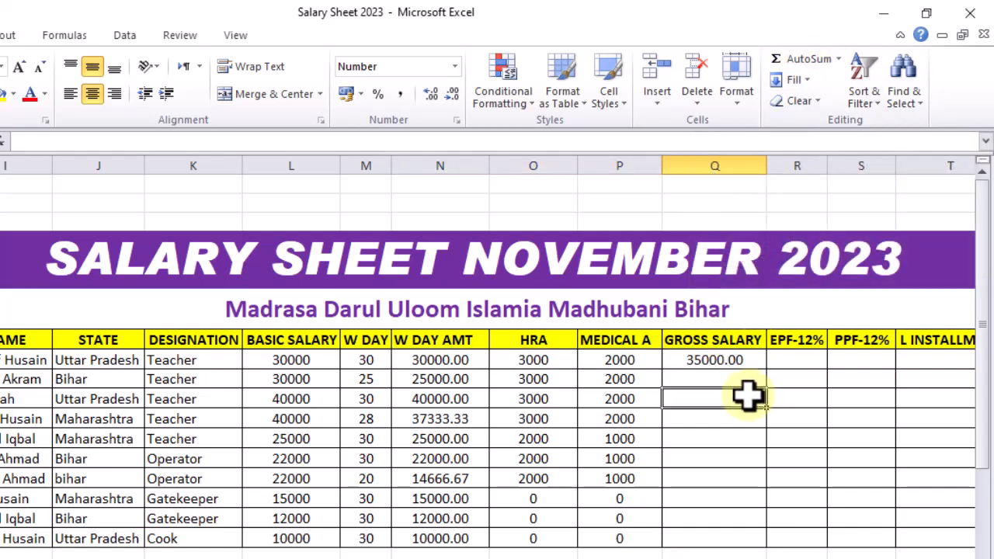
Fill the GROSS SALARY formula from Q10 down through row 19 and check the copied formula in Q11
{"action": "left_click", "coordinate": [718, 361]}
{"action": "left_click", "coordinate": [455, 358]}
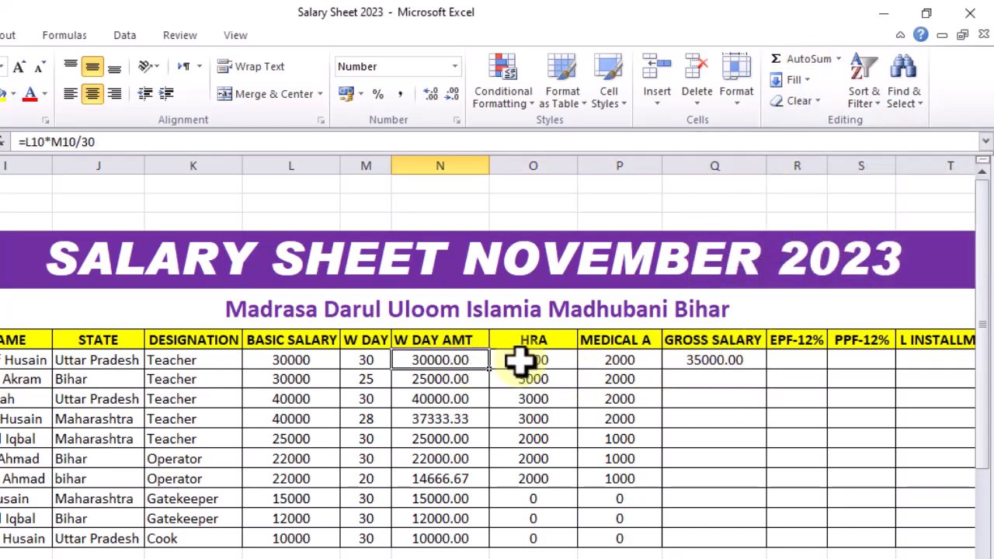
{"action": "left_click", "coordinate": [544, 359]}
{"action": "left_click", "coordinate": [606, 359]}
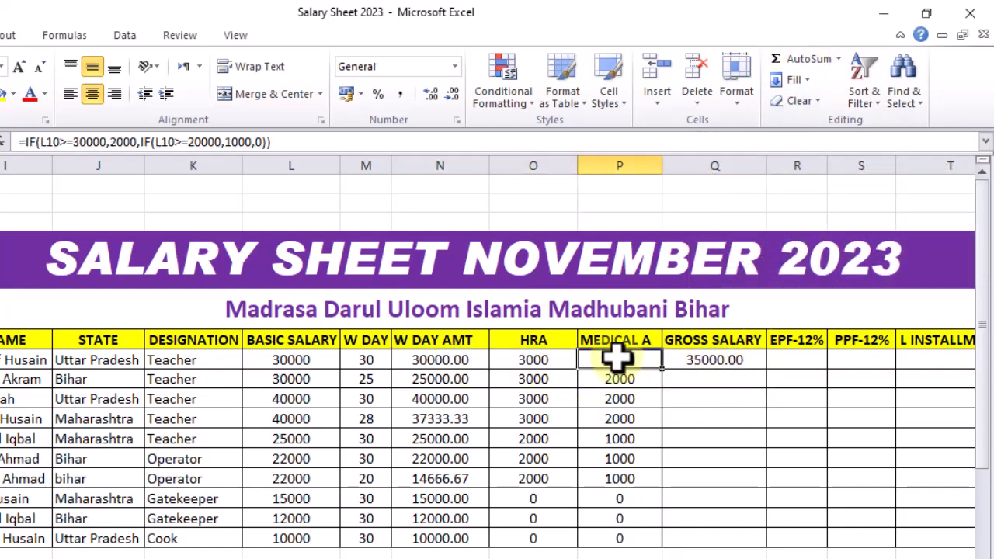
{"action": "left_click", "coordinate": [759, 365]}
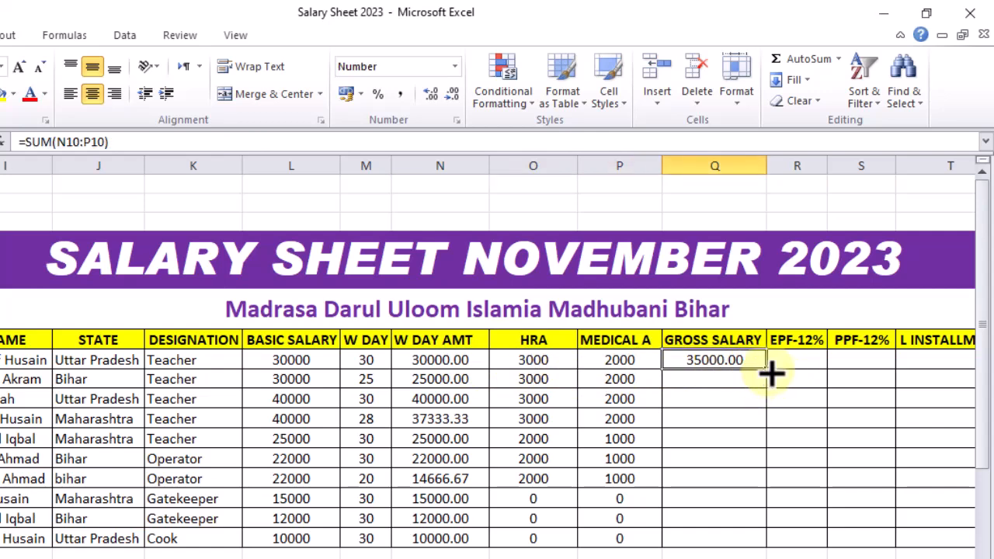
{"action": "double_click", "coordinate": [767, 371]}
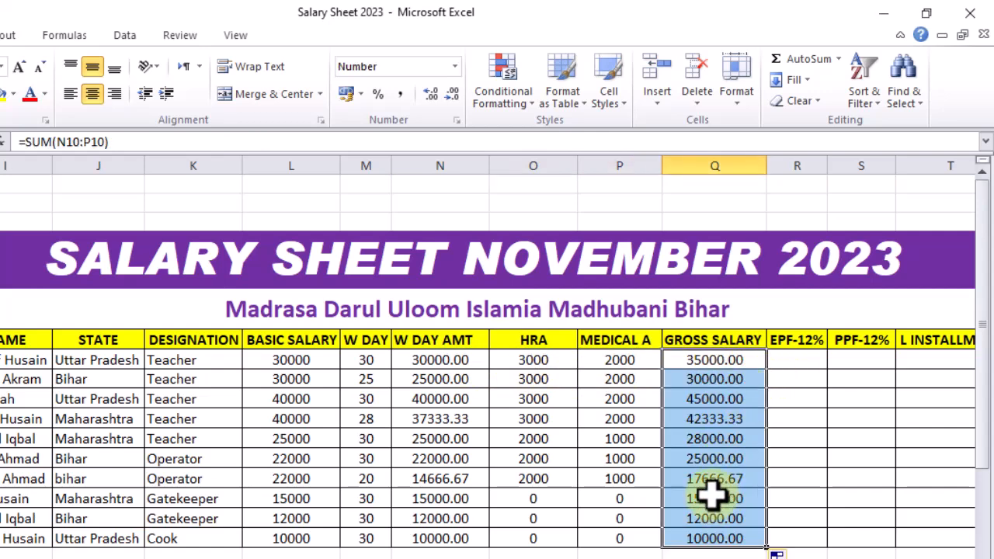
{"action": "left_click", "coordinate": [707, 379]}
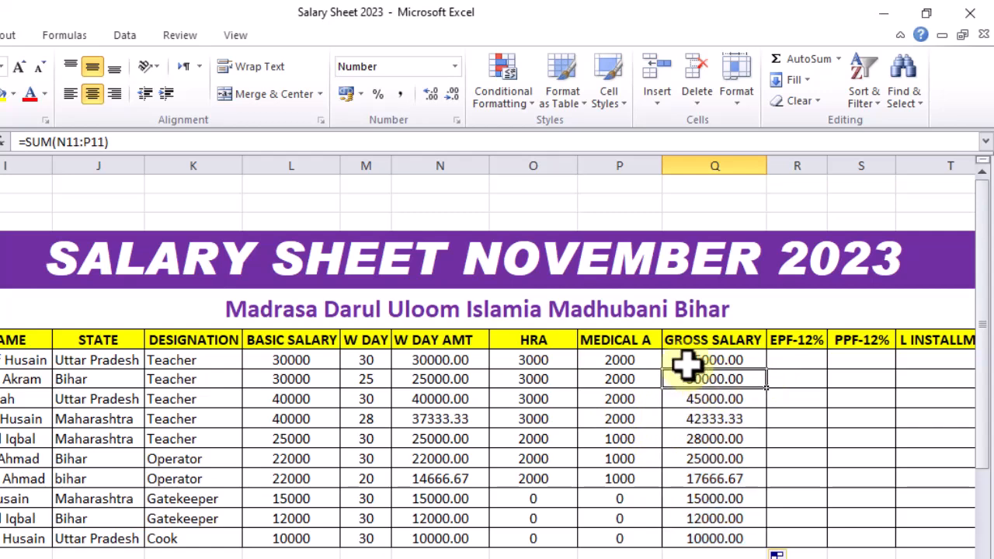
Examine the HRA and MEDICAL A headers and the empty EPF-12%, PPF-12% and L INSTALLMENT columns to tell allowances from deductions
{"action": "left_click", "coordinate": [804, 367]}
{"action": "key", "text": "Right"}
{"action": "key", "text": "Right"}
{"action": "key", "text": "Right"}
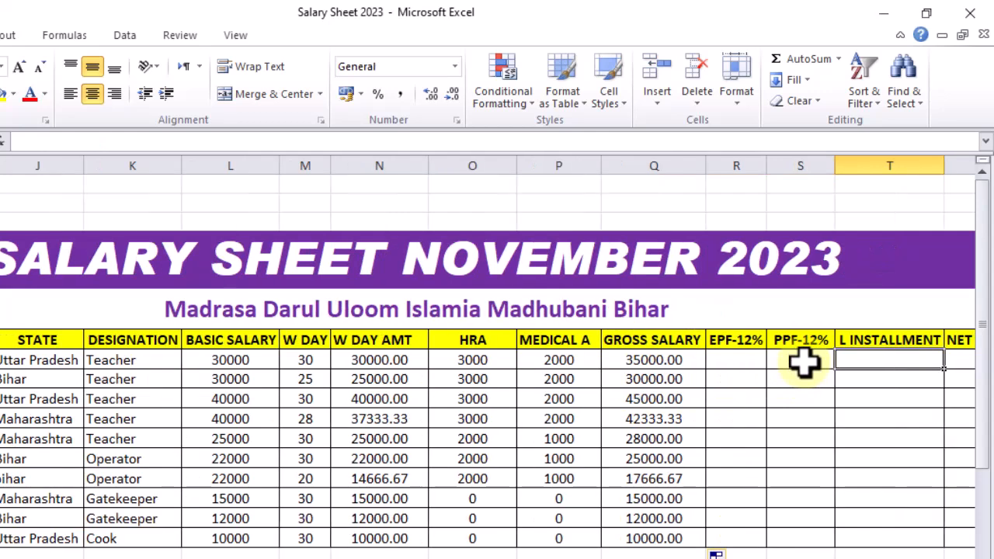
{"action": "left_click", "coordinate": [804, 365]}
{"action": "key", "text": "Left"}
{"action": "key", "text": "Left"}
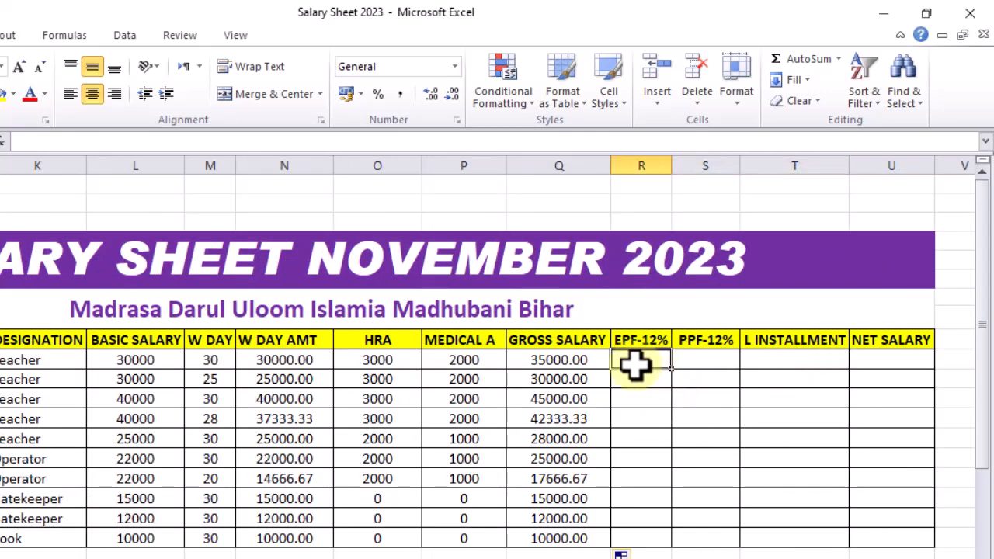
{"action": "left_click", "coordinate": [368, 339]}
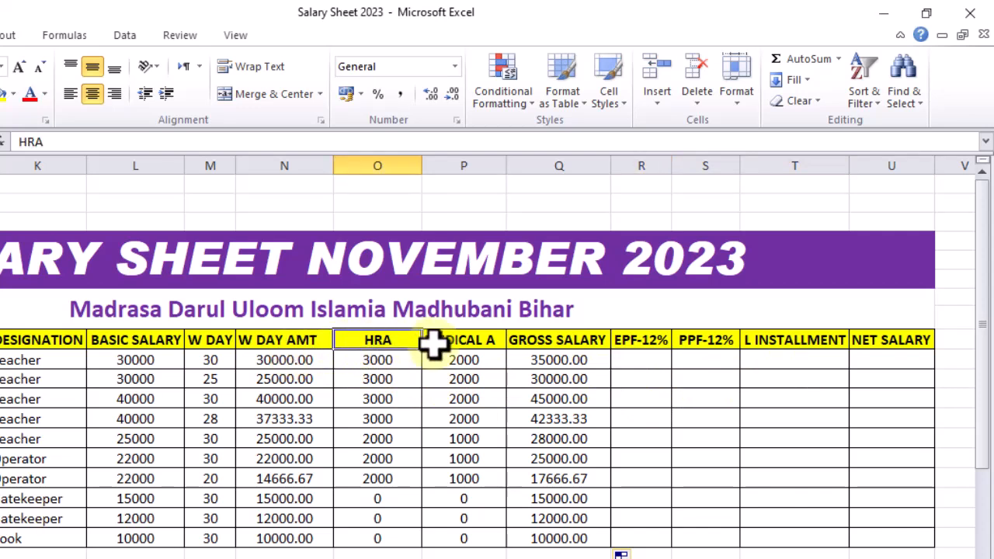
{"action": "left_click", "coordinate": [433, 344]}
{"action": "left_click", "coordinate": [382, 344]}
{"action": "left_click", "coordinate": [453, 342]}
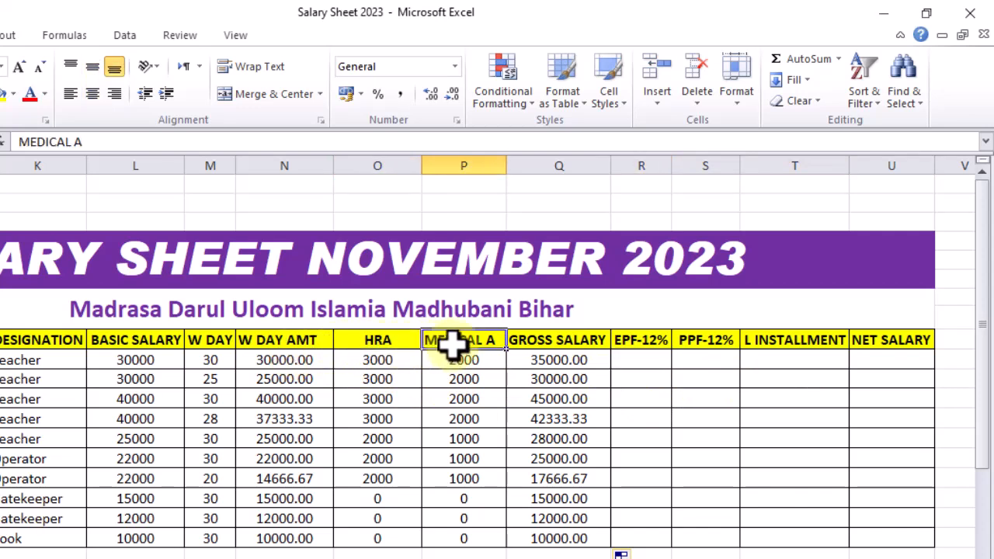
{"action": "left_click", "coordinate": [635, 344]}
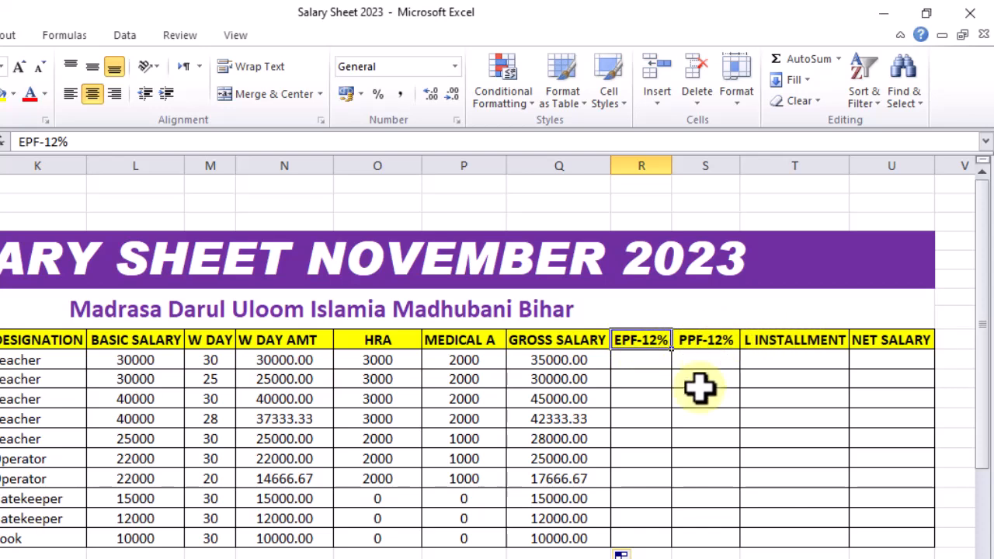
{"action": "left_click", "coordinate": [647, 360]}
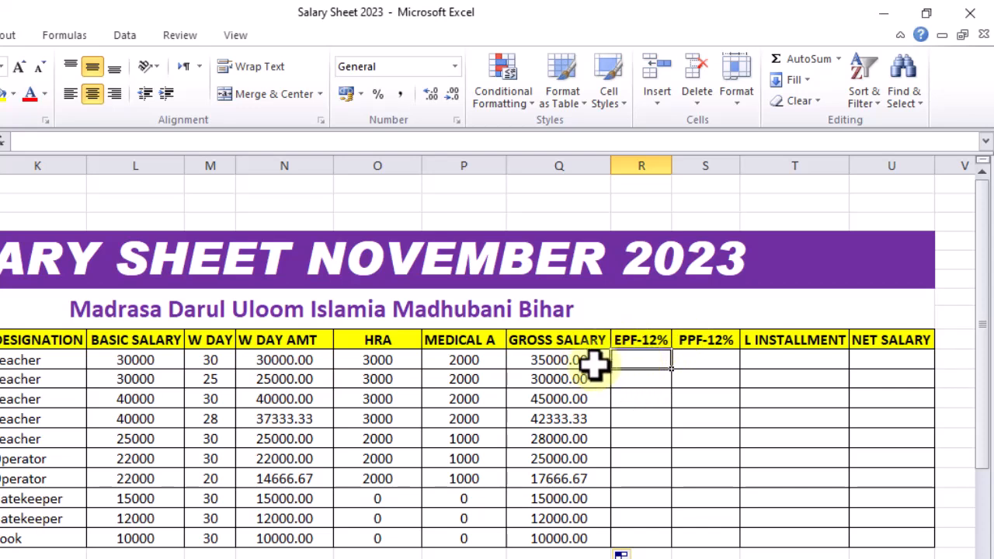
{"action": "left_click", "coordinate": [701, 357]}
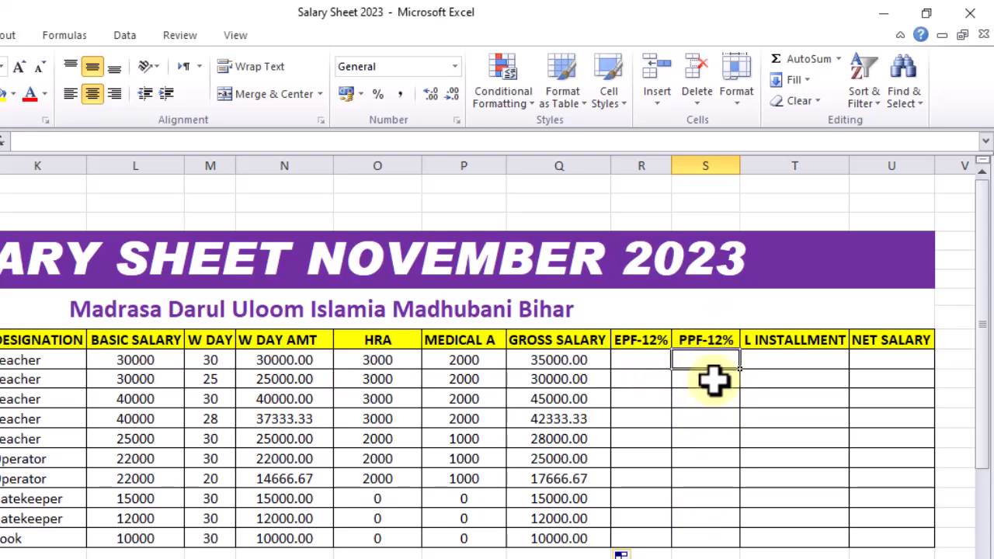
{"action": "left_click", "coordinate": [774, 362]}
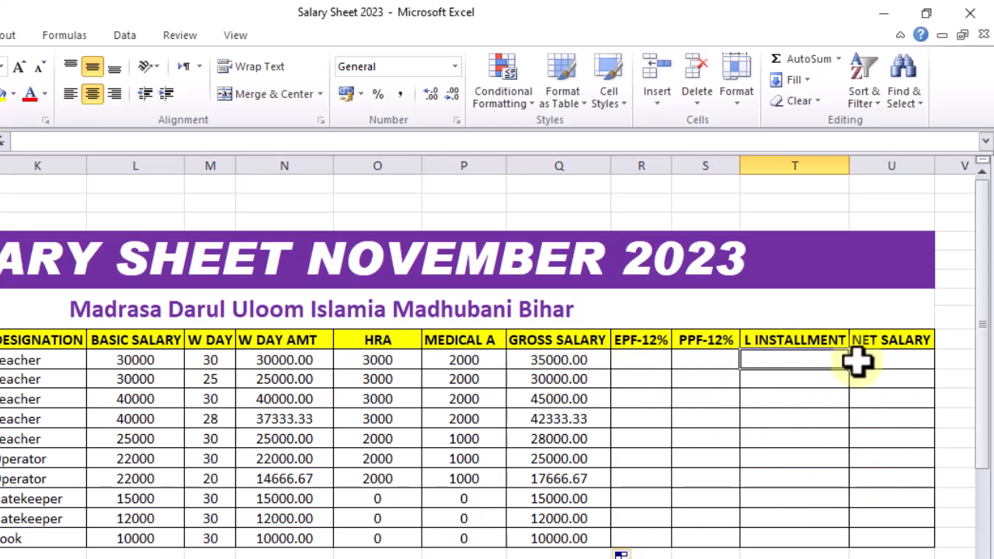
Calculate EPF-12% in R10 with =N10*12% and fill the formula down through row 19
{"action": "left_click", "coordinate": [635, 365]}
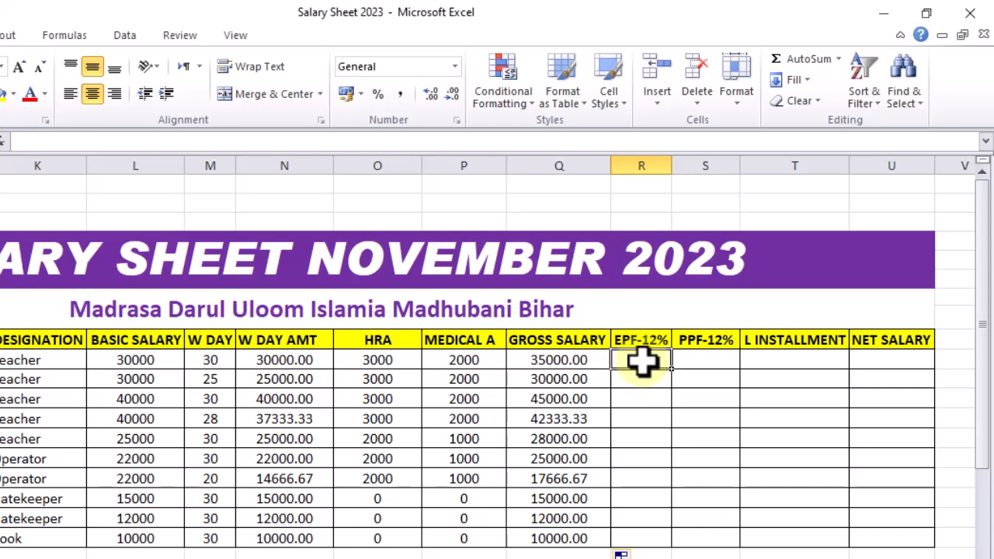
{"action": "type", "text": "="}
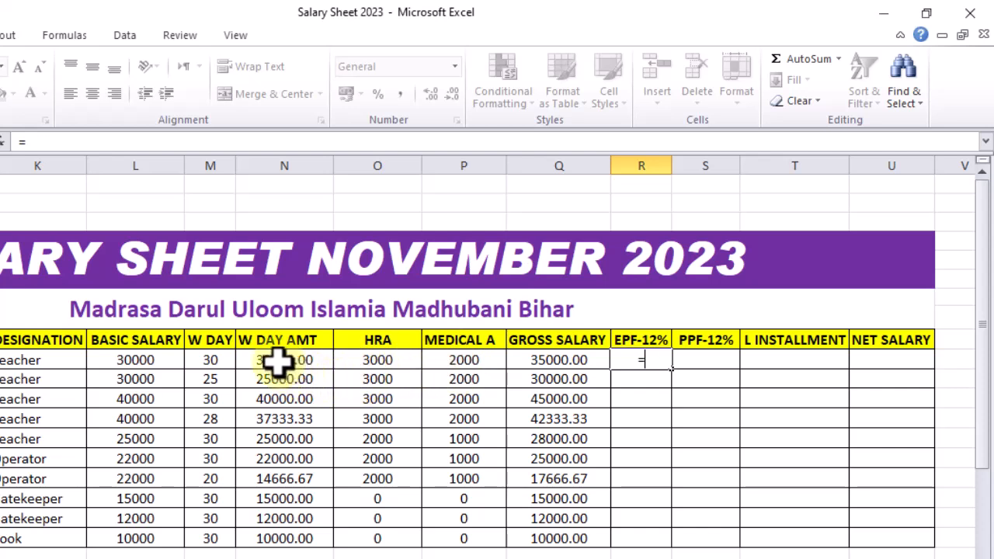
{"action": "left_click", "coordinate": [278, 360]}
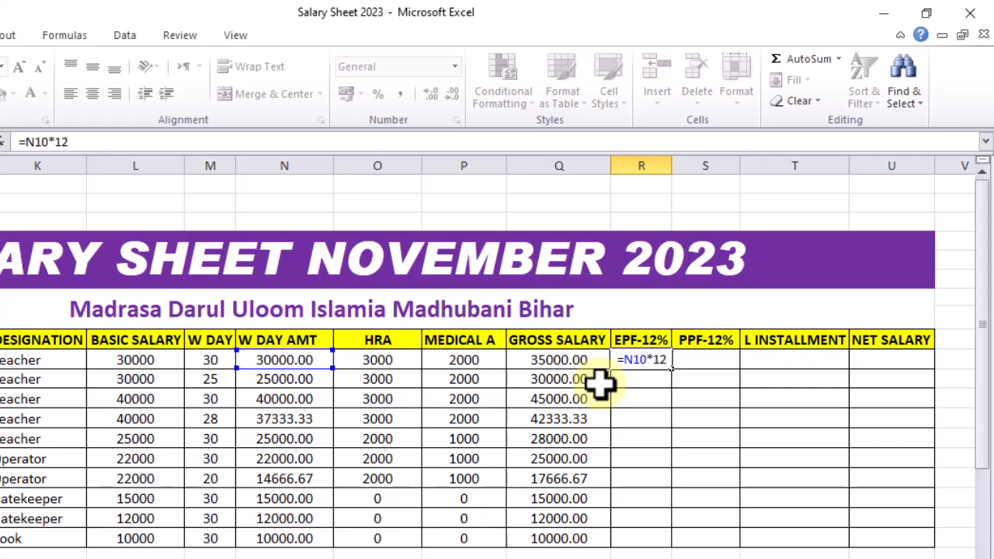
{"action": "type", "text": "%"}
{"action": "key", "text": "Return"}
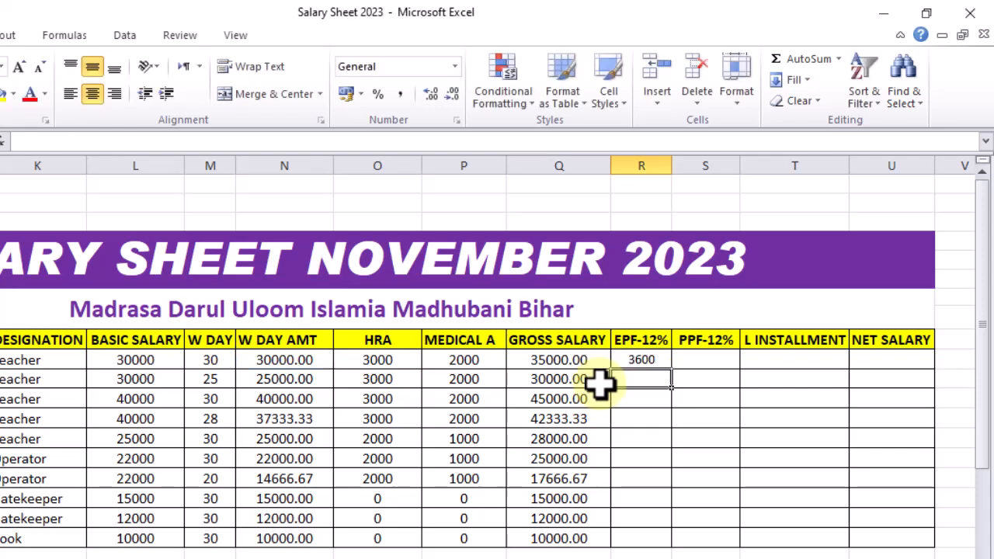
{"action": "left_click", "coordinate": [638, 358]}
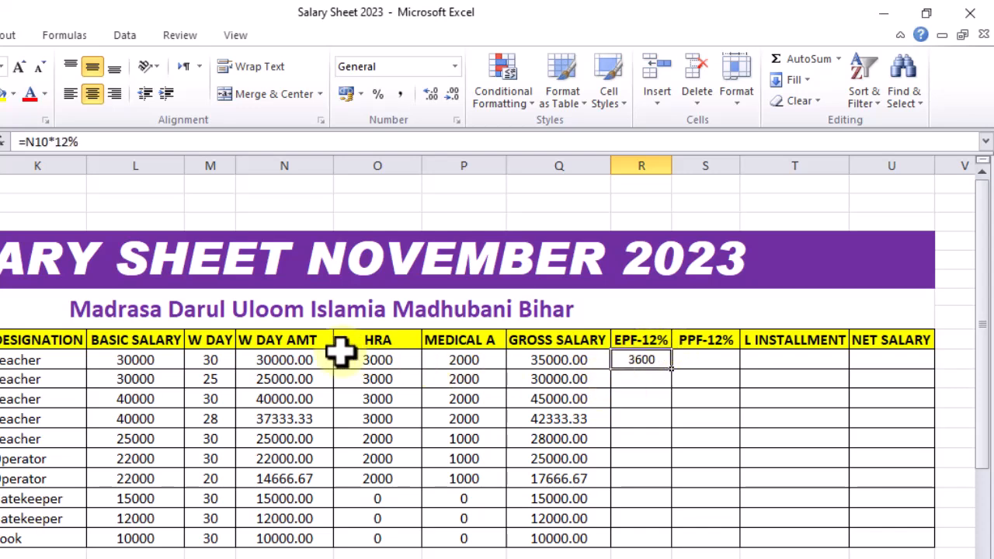
{"action": "double_click", "coordinate": [673, 374]}
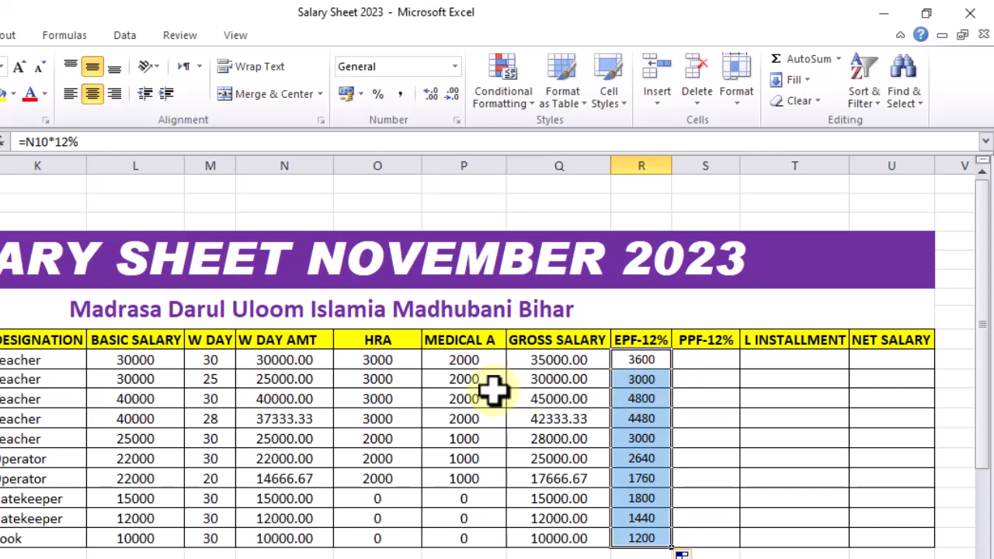
Calculate PPF-12% in S10 with =N10*12% and fill the formula down through row 19
{"action": "left_click", "coordinate": [704, 364]}
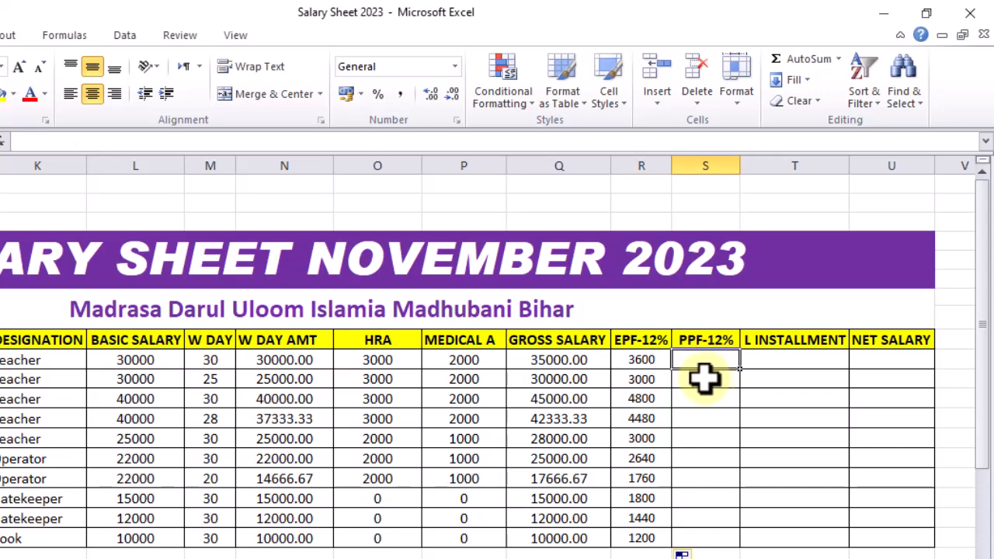
{"action": "type", "text": "="}
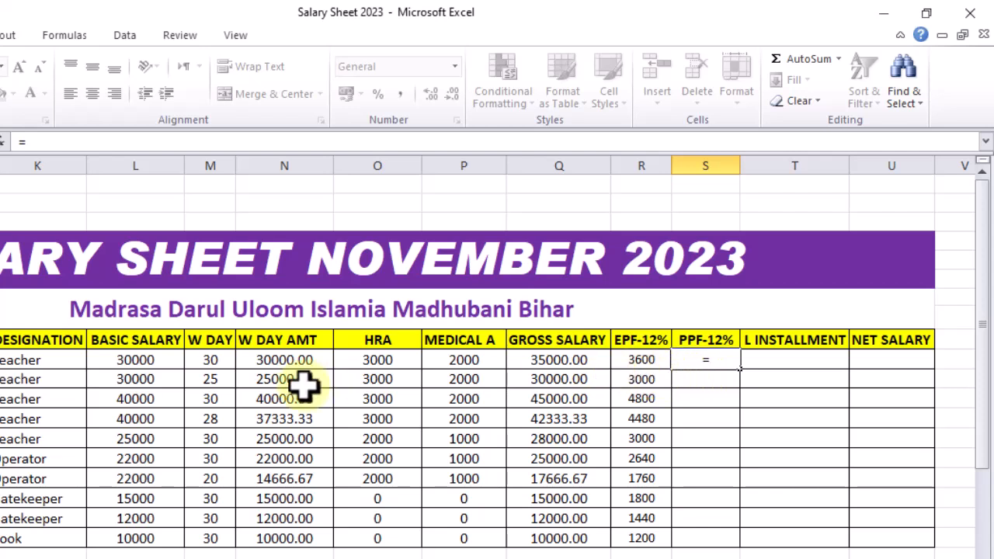
{"action": "left_click", "coordinate": [274, 359]}
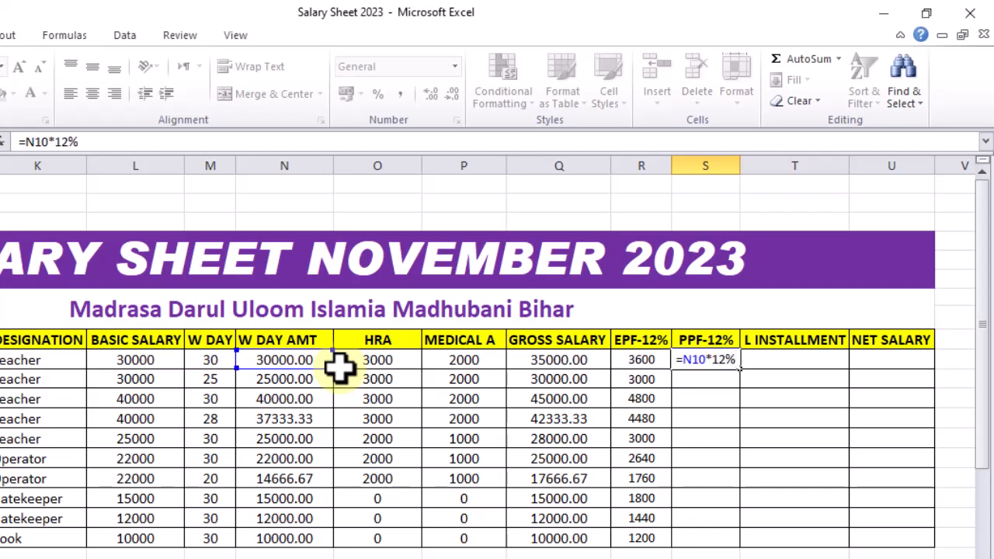
{"action": "key", "text": "Return"}
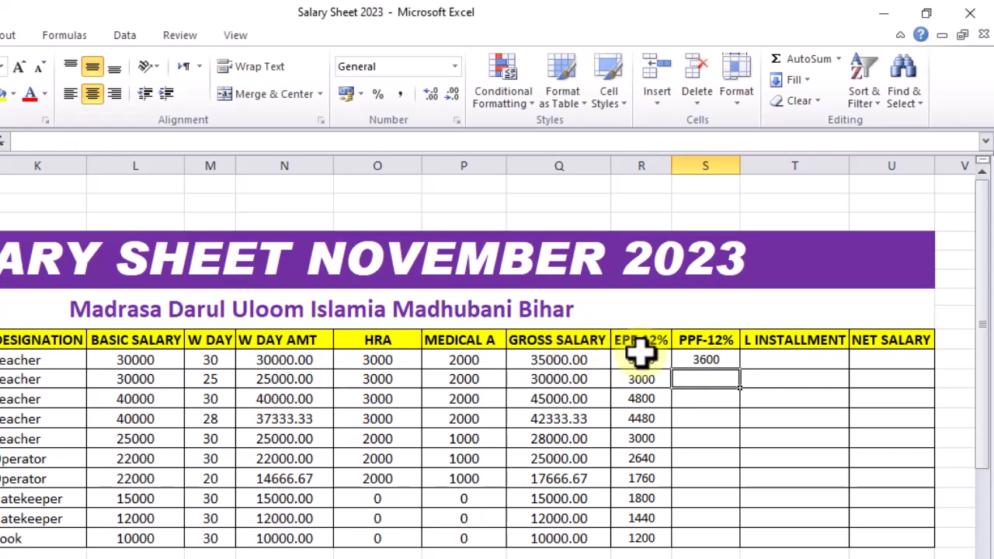
{"action": "left_click", "coordinate": [709, 359]}
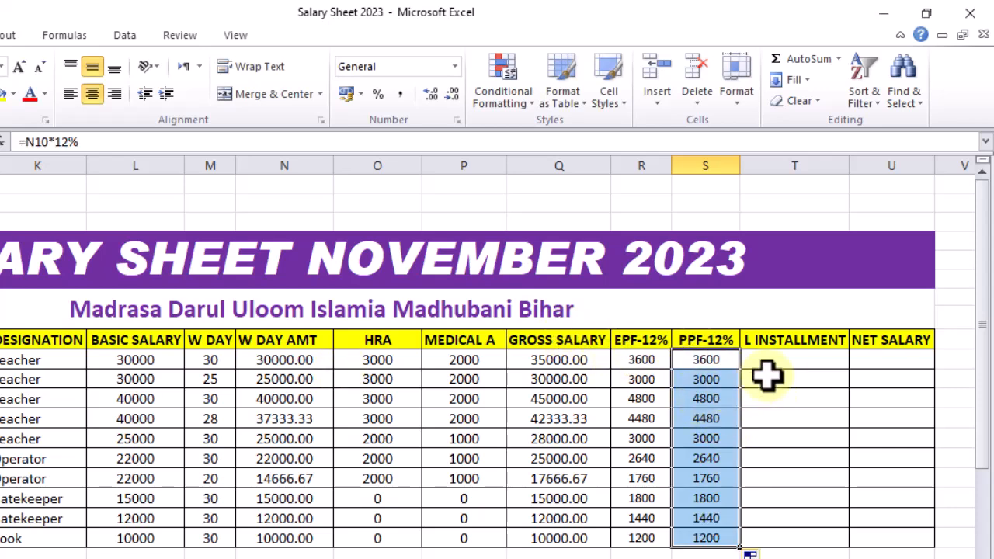
Enter 2000 as the first employee's L INSTALLMENT in T10 and 0 in T11 through T13
{"action": "left_click", "coordinate": [749, 362]}
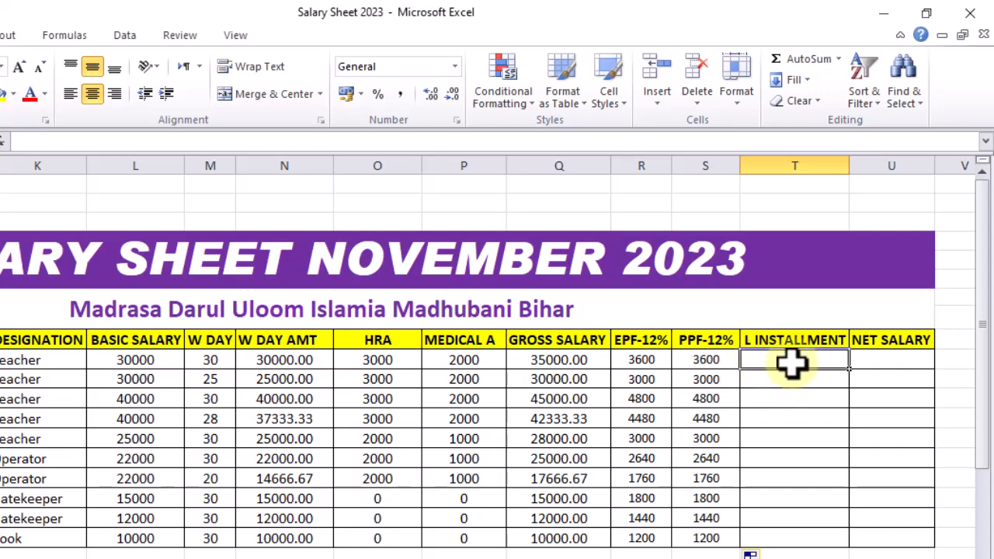
{"action": "type", "text": "2000"}
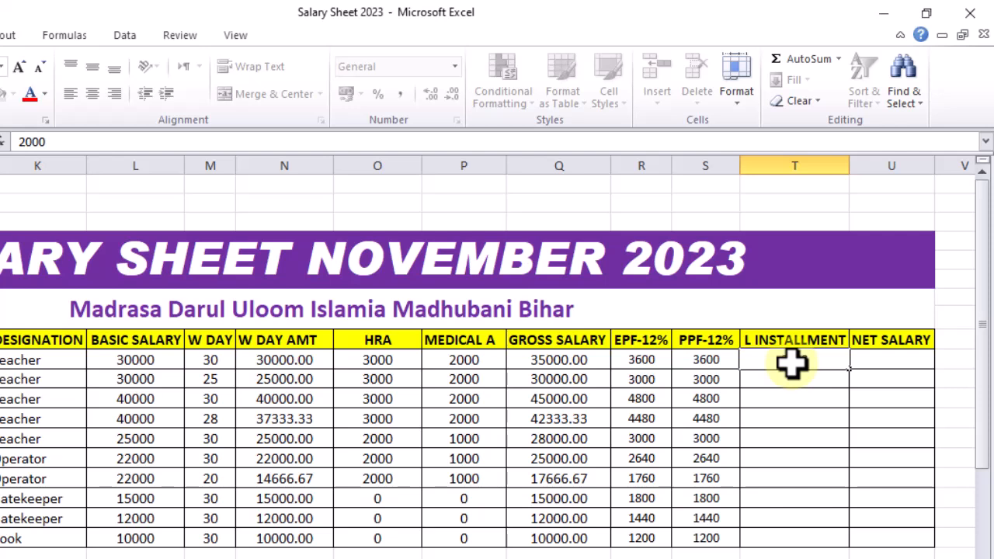
{"action": "key", "text": "Tab"}
{"action": "left_click", "coordinate": [791, 363]}
{"action": "key", "text": "Return"}
{"action": "type", "text": "0"}
{"action": "key", "text": "Return"}
{"action": "type", "text": "0"}
{"action": "key", "text": "Return"}
{"action": "type", "text": "0"}
{"action": "key", "text": "Return"}
Enter 2500 as the L INSTALLMENT in T14
{"action": "type", "text": "2"}
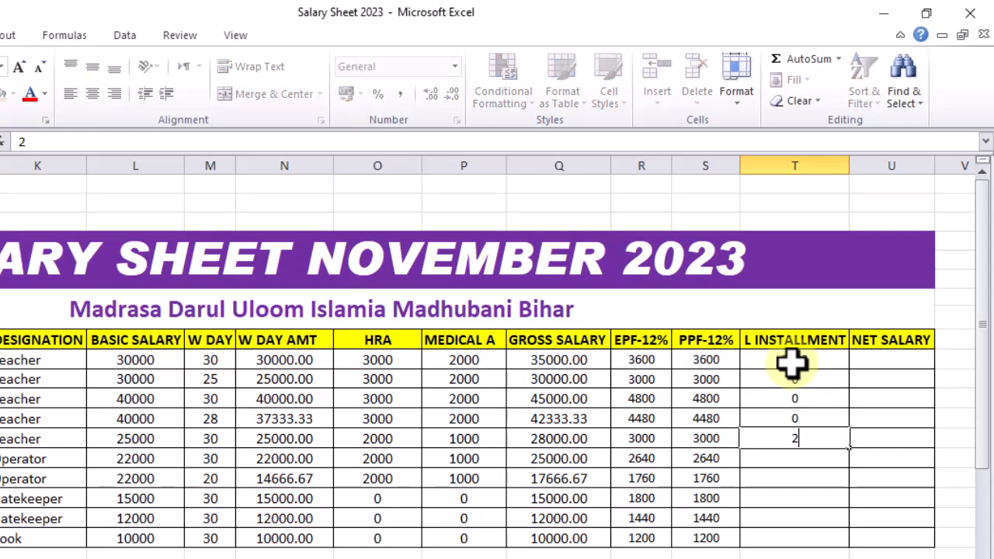
{"action": "type", "text": "500"}
{"action": "key", "text": "Left"}
{"action": "key", "text": "Right"}
{"action": "key", "text": "Down"}
{"action": "key", "text": "Down"}
{"action": "key", "text": "Up"}
Enter 0 as the L INSTALLMENT in T15 through T19 and set T10 to 2000
{"action": "type", "text": "0"}
{"action": "key", "text": "Return"}
{"action": "type", "text": "0"}
{"action": "key", "text": "Return"}
{"action": "type", "text": "0"}
{"action": "key", "text": "Return"}
{"action": "type", "text": "0"}
{"action": "key", "text": "Return"}
{"action": "type", "text": "0"}
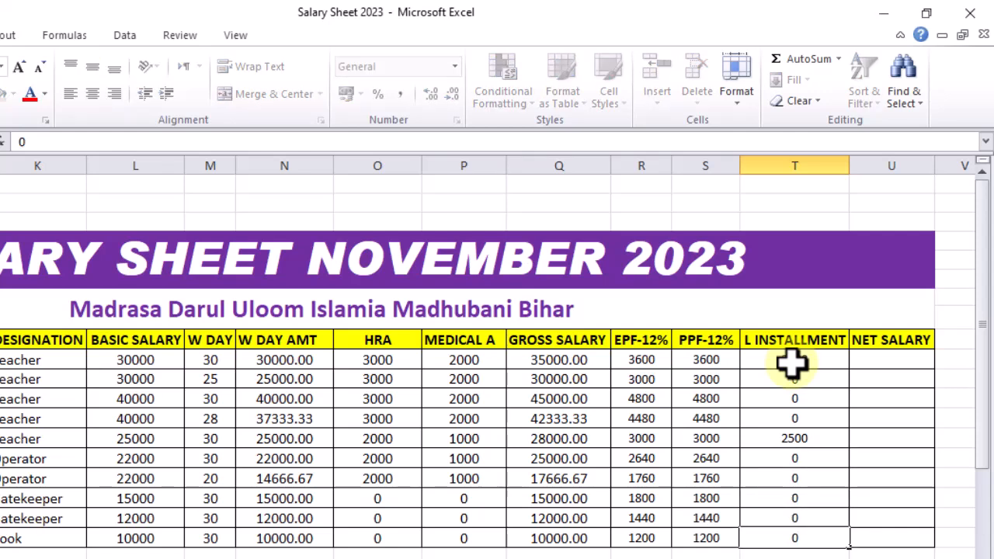
{"action": "left_click", "coordinate": [792, 361]}
{"action": "type", "text": "2000"}
Review the first employee's GROSS SALARY in Q10 and the deductions in R10 to T10 as the inputs for NET SALARY
{"action": "left_click", "coordinate": [870, 362]}
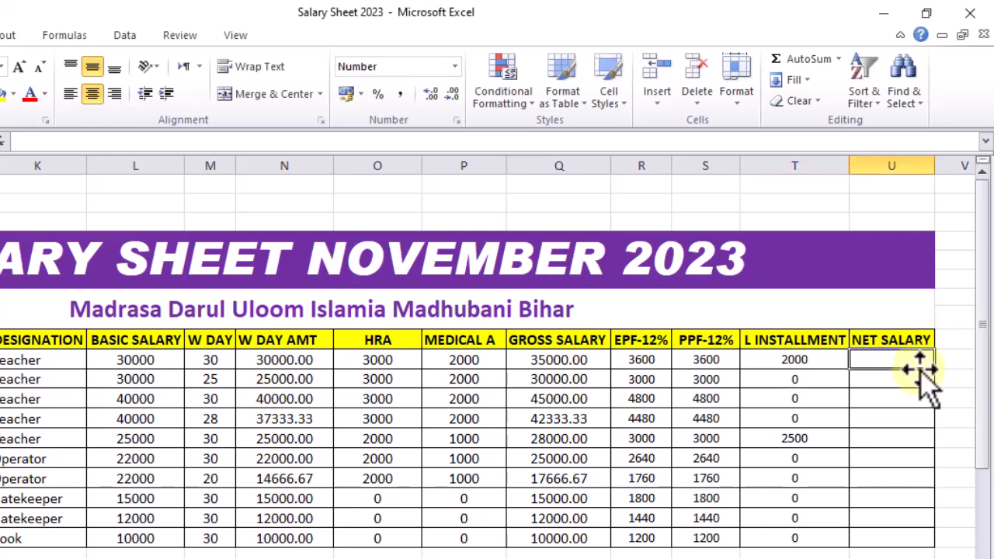
{"action": "left_click", "coordinate": [543, 361]}
{"action": "left_click_drag", "start_coordinate": [631, 364], "coordinate": [754, 365]}
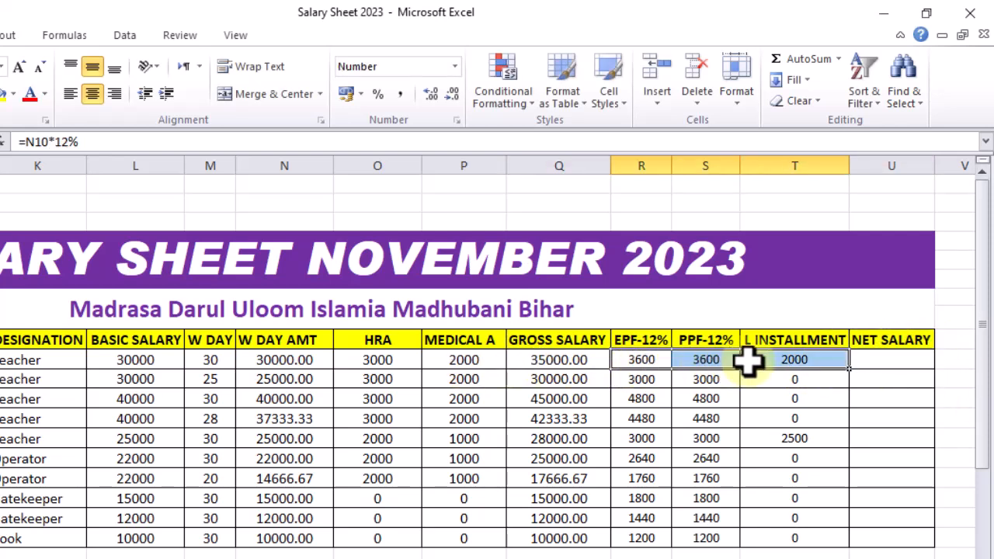
Calculate NET SALARY in U10 with =Q10-R10-S10-T10 and fill the formula down through row 19
{"action": "left_click", "coordinate": [862, 359]}
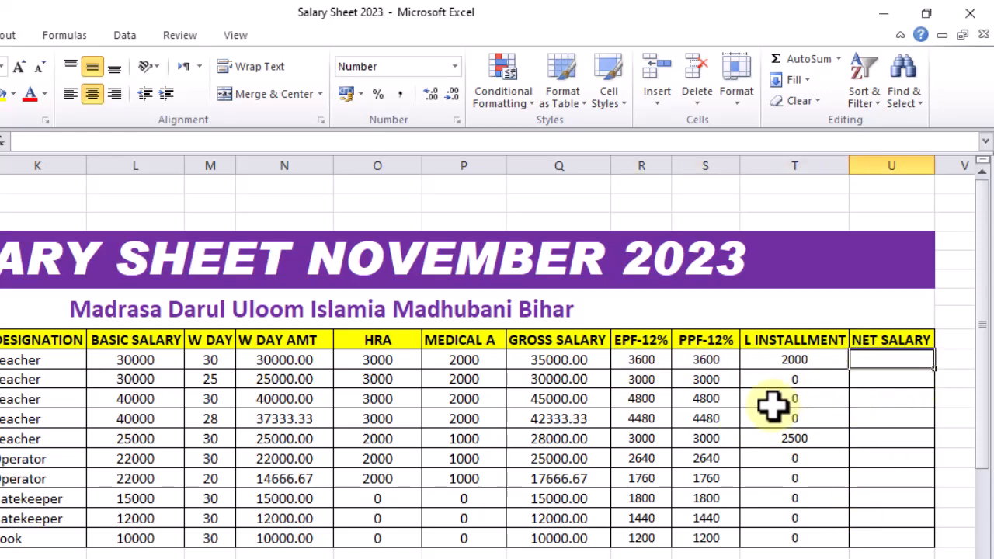
{"action": "type", "text": "="}
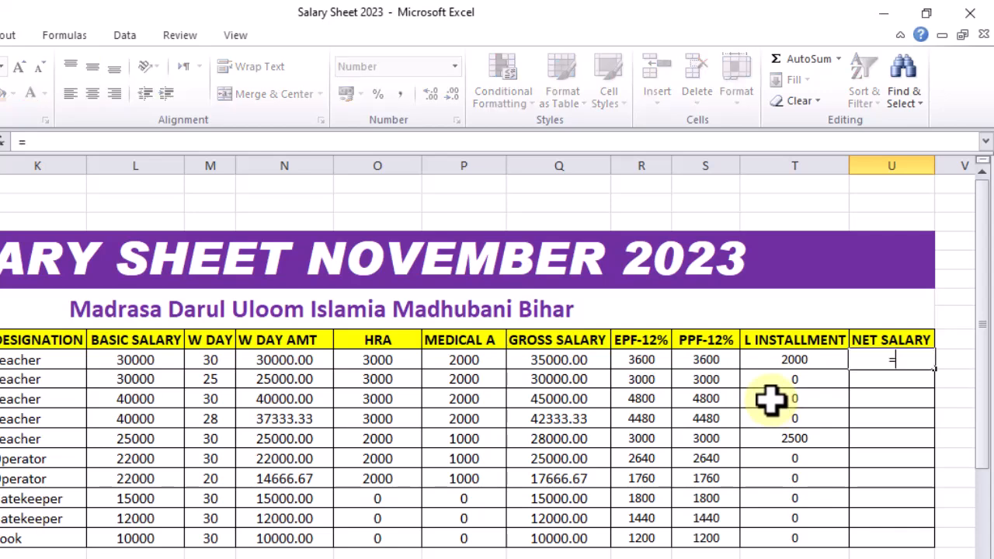
{"action": "left_click", "coordinate": [564, 358]}
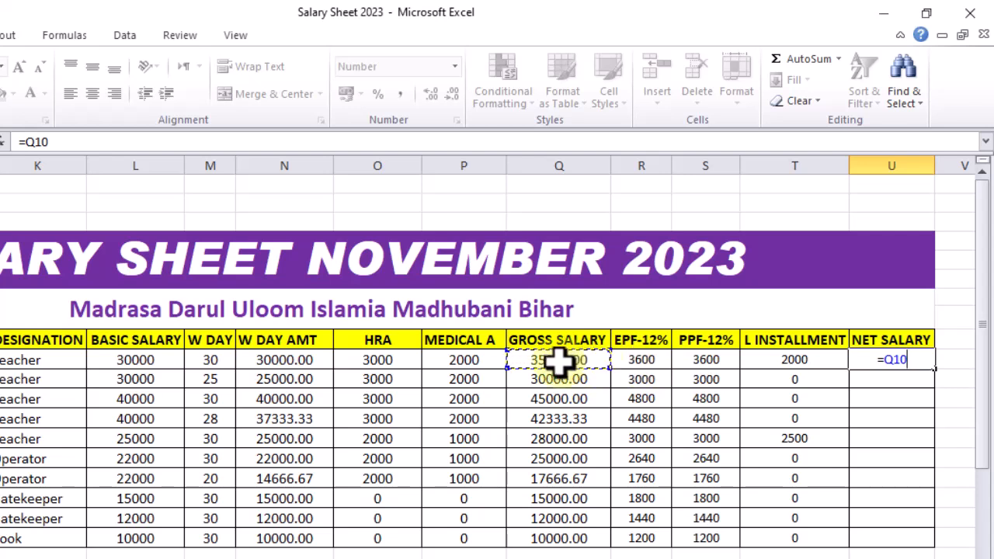
{"action": "type", "text": "-"}
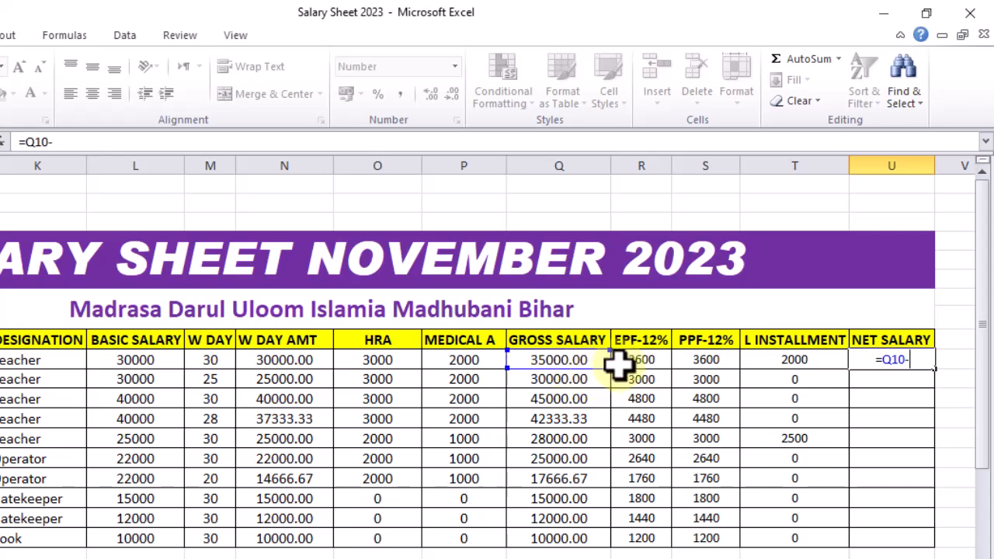
{"action": "left_click", "coordinate": [626, 359]}
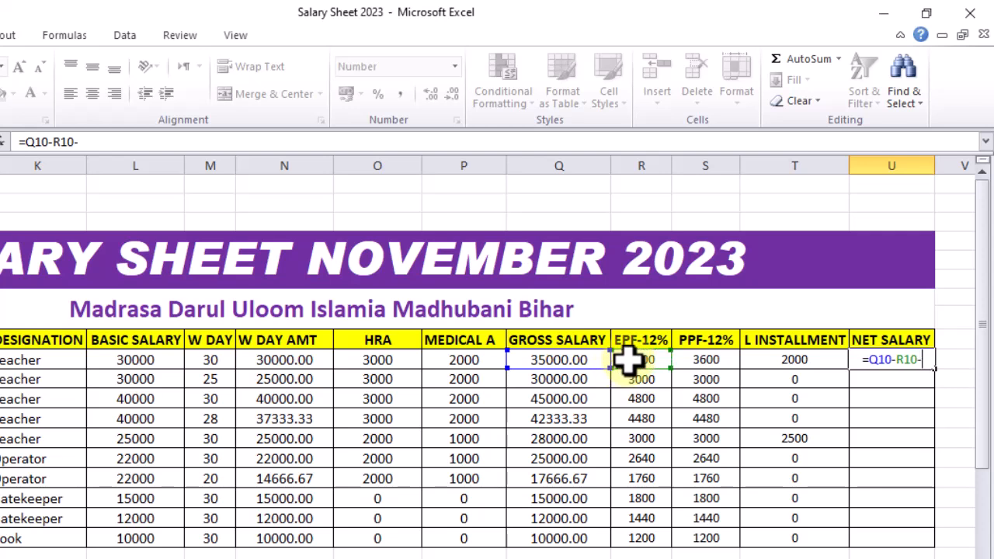
{"action": "type", "text": "-"}
{"action": "left_click", "coordinate": [689, 360]}
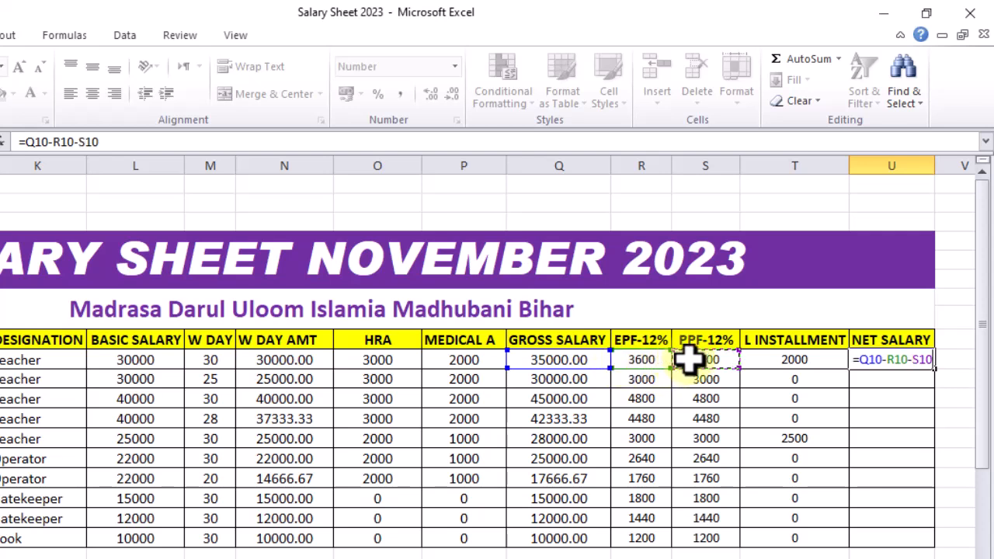
{"action": "type", "text": "-"}
{"action": "left_click", "coordinate": [752, 360]}
{"action": "key", "text": "Return"}
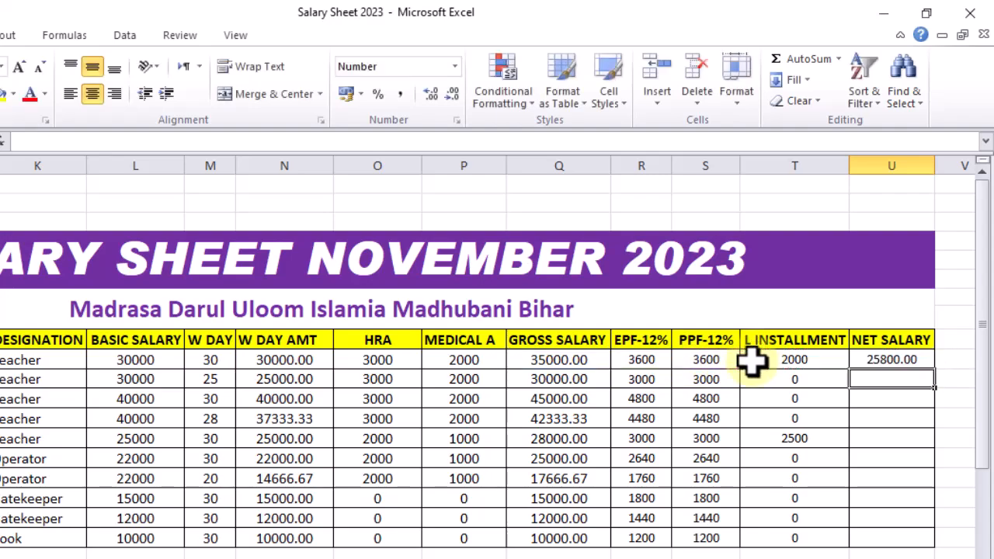
{"action": "left_click", "coordinate": [898, 359]}
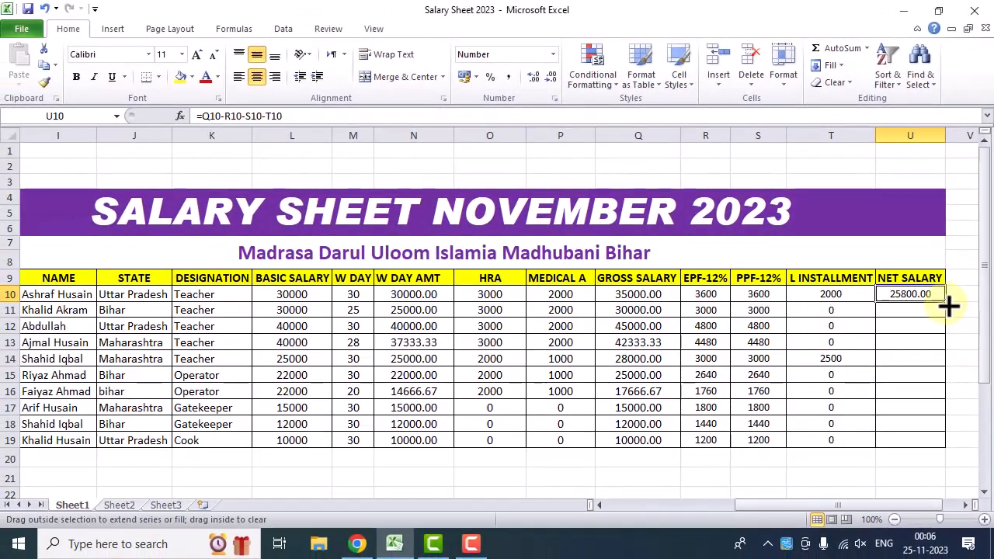
{"action": "double_click", "coordinate": [946, 303]}
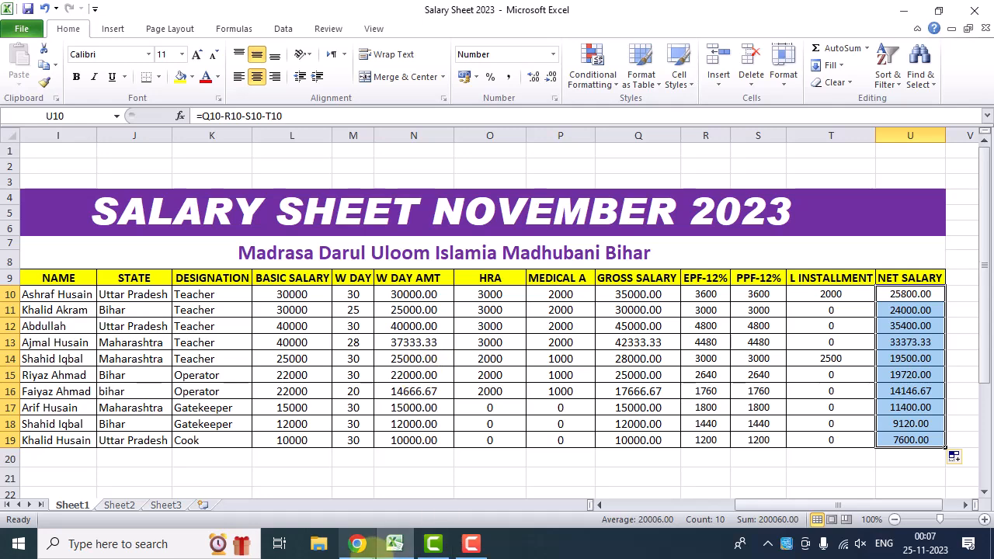
Switch to Chrome to view the open Ajaz Computers YouTube channel page
{"action": "left_click", "coordinate": [357, 544]}
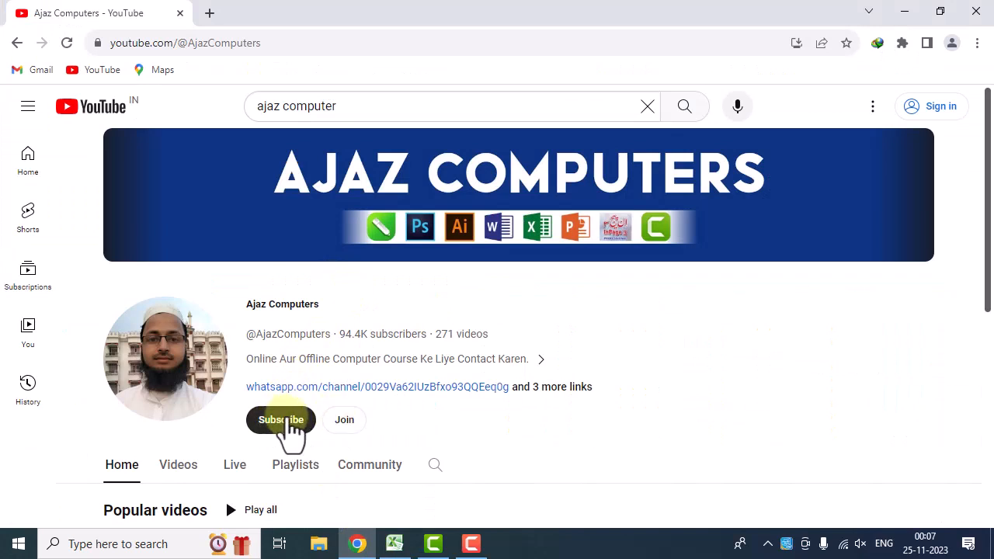